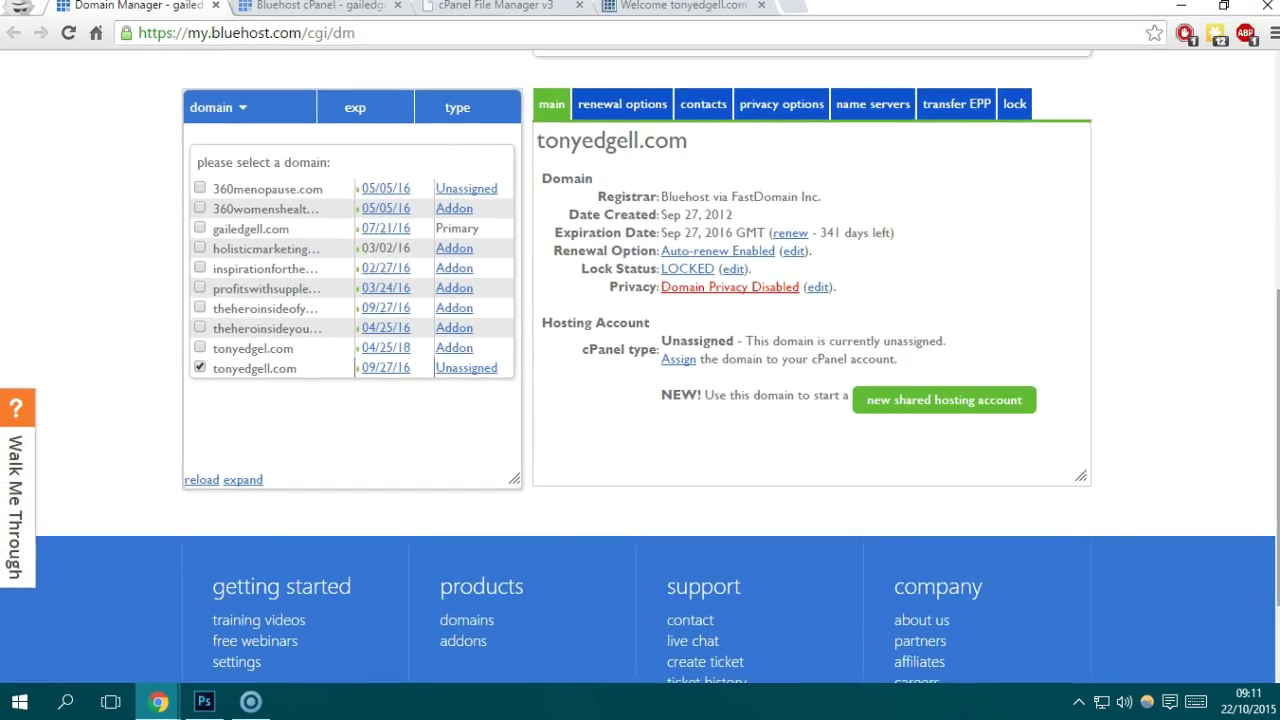
Scroll through tonyedgell.com's details in Domain Manager: expiring Sep 27, 2016, locked, privacy disabled.
left_click_drag(1270, 450, 1262, 145)
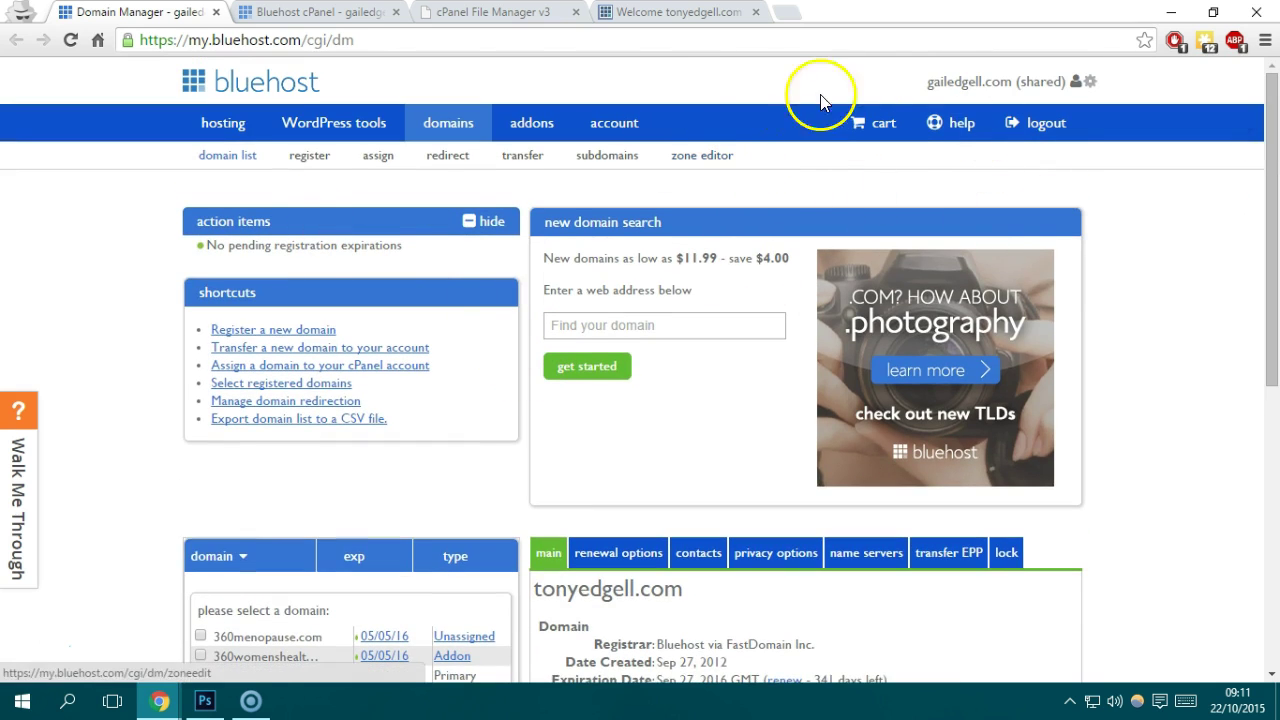
Reload the tonyedgell.com placeholder site, move its tab to second position, and return to Domain Manager.
left_click(689, 12)
key("Return")
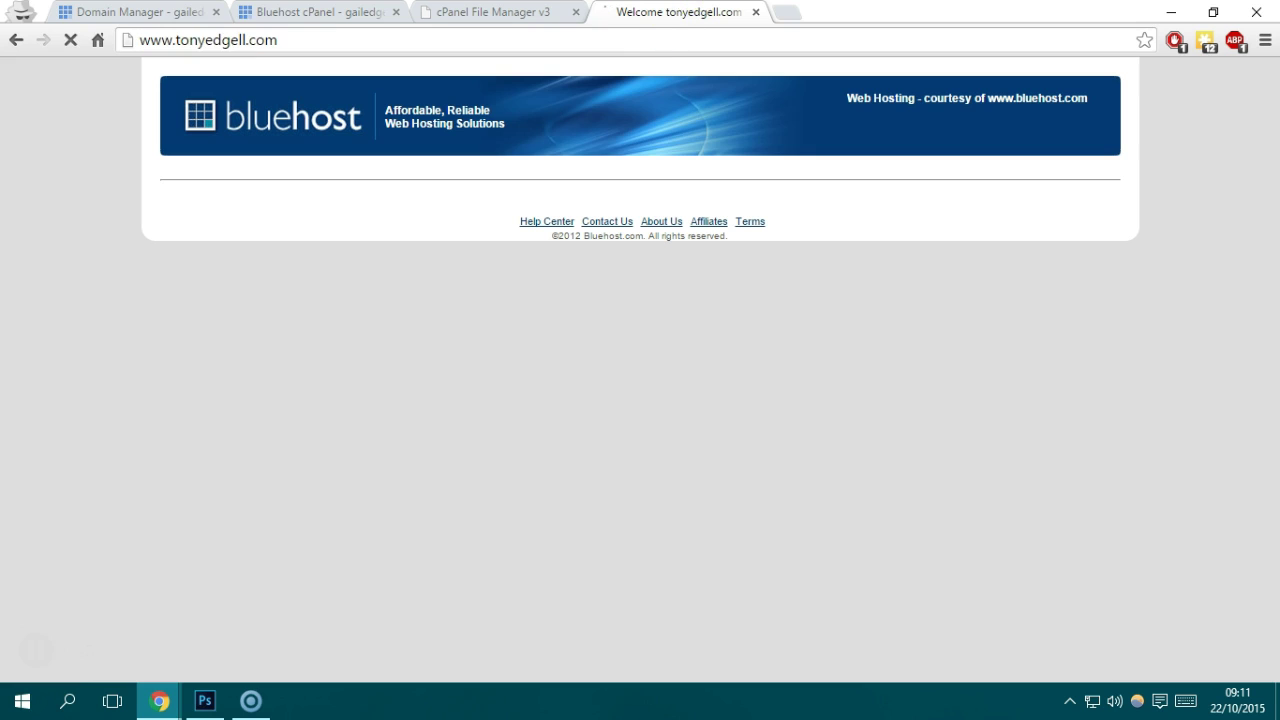
left_click_drag(689, 12, 310, 12)
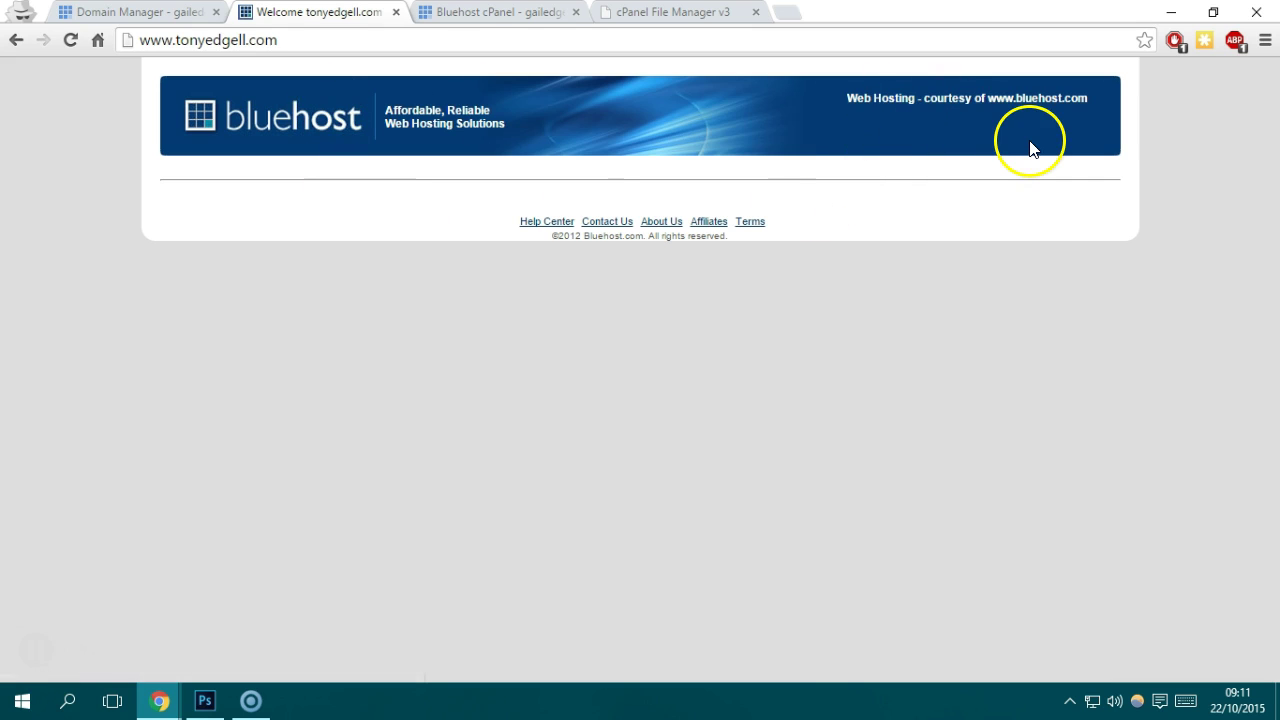
left_click(135, 12)
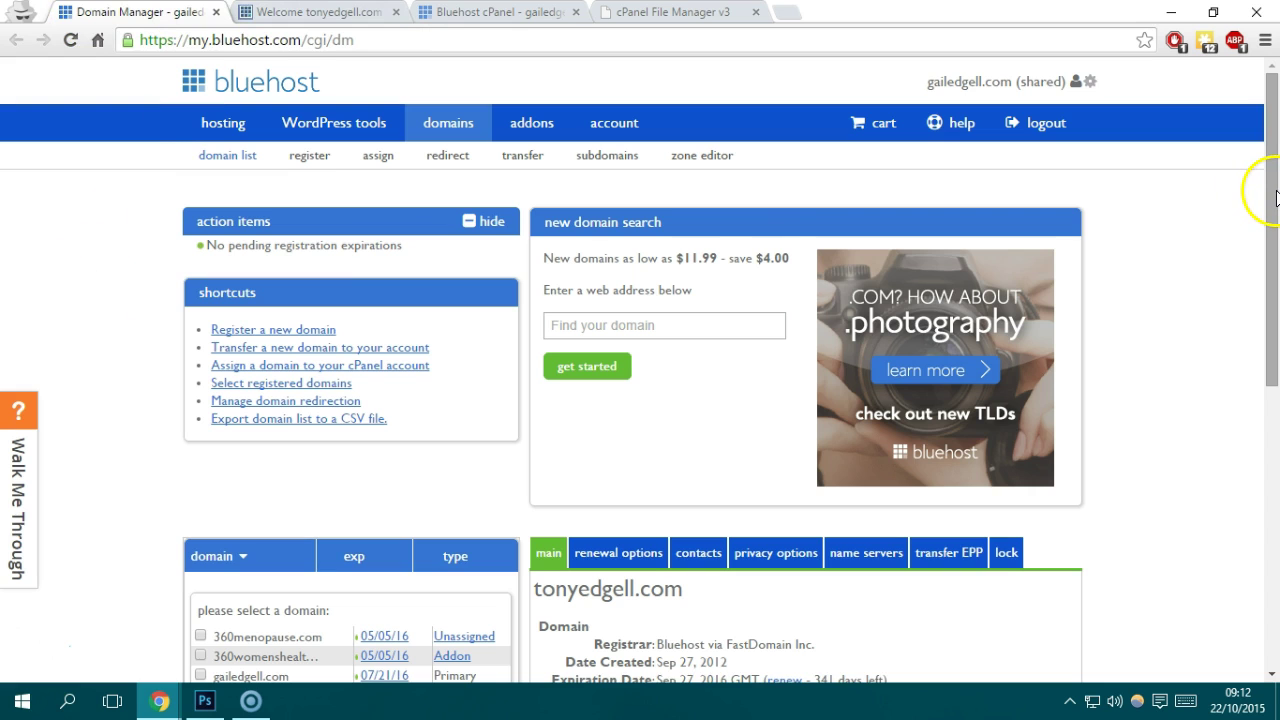
left_click_drag(1275, 196, 1275, 476)
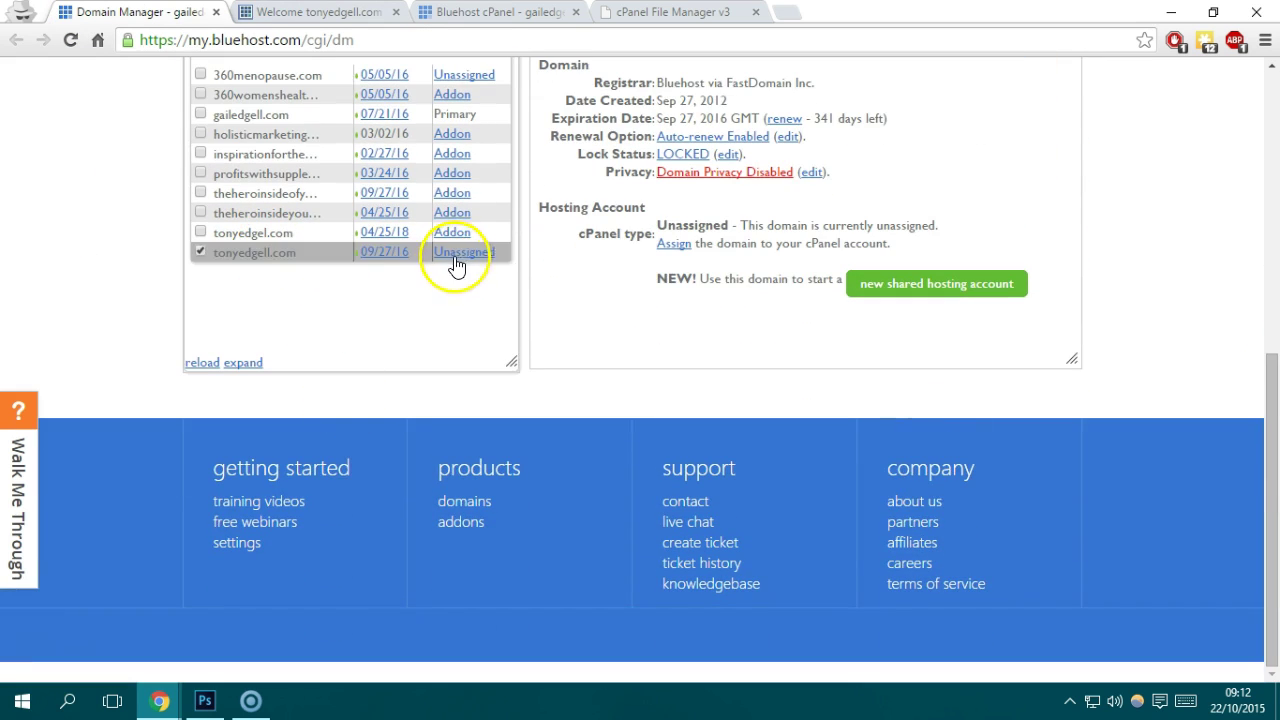
left_click_drag(1273, 423, 1270, 305)
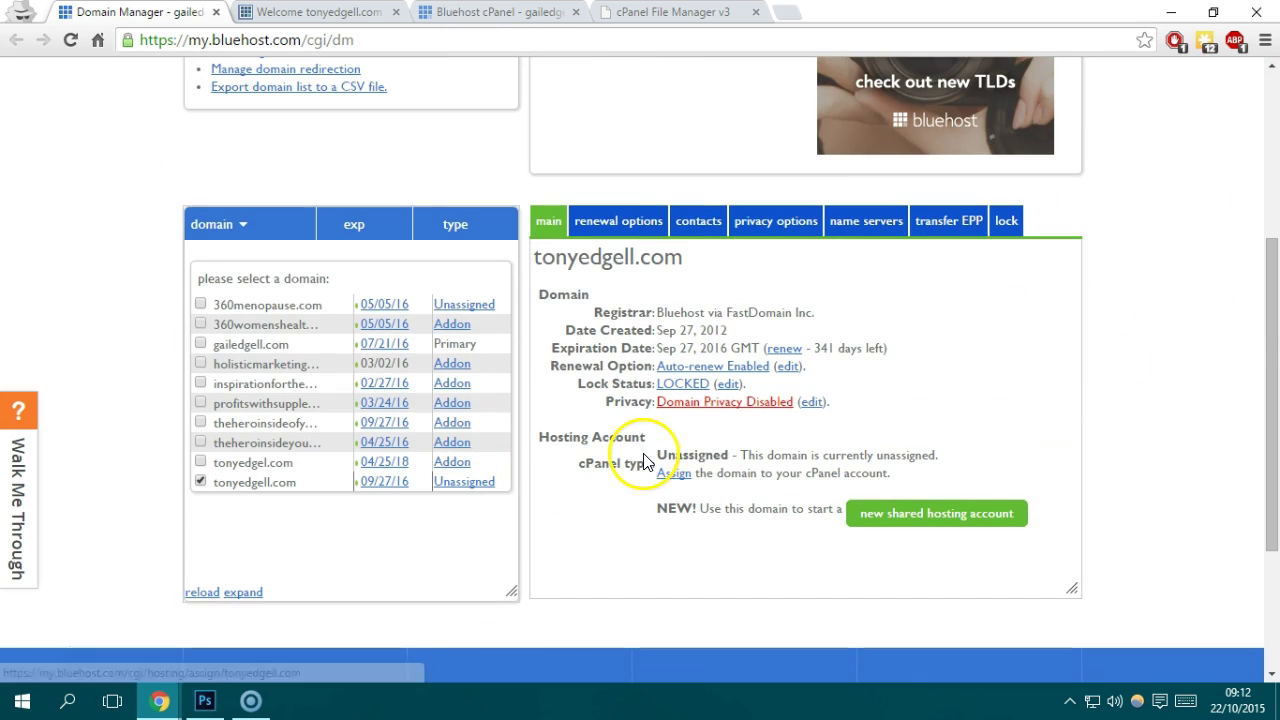
left_click(578, 420)
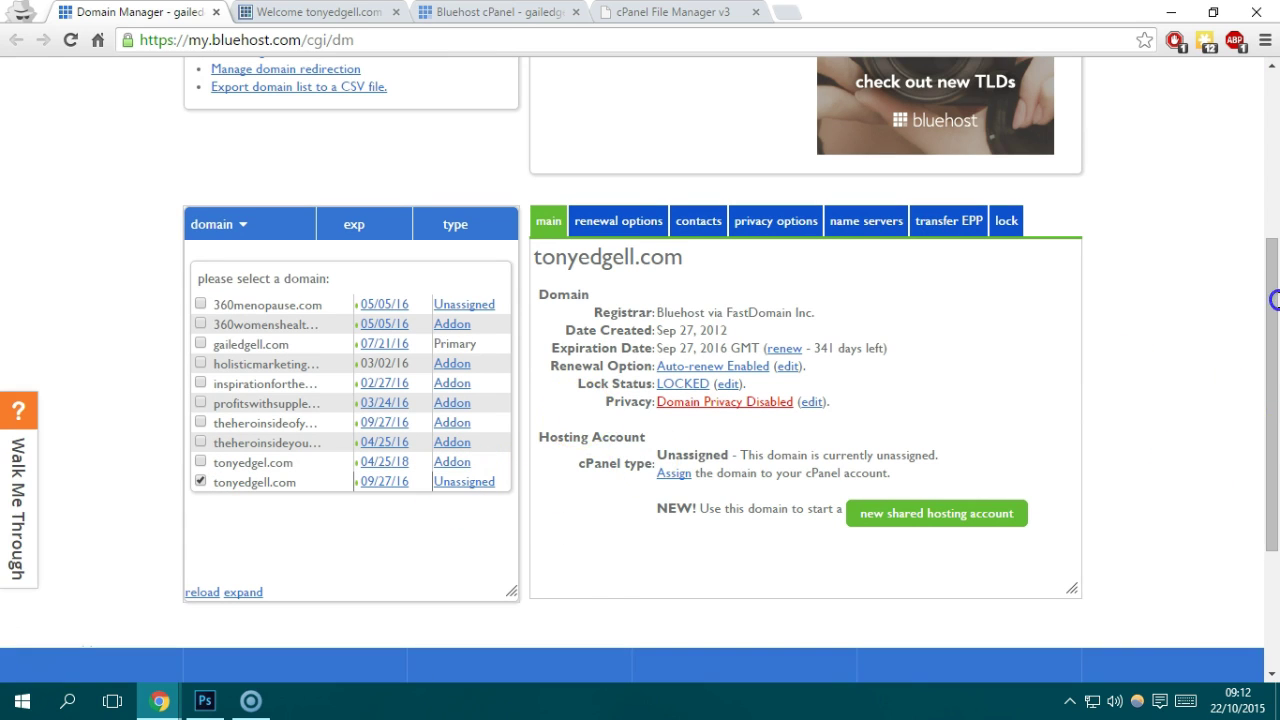
mouse_move(1274, 284)
left_mouse_down()
mouse_move(1274, 166)
mouse_move(1272, 307)
left_mouse_up()
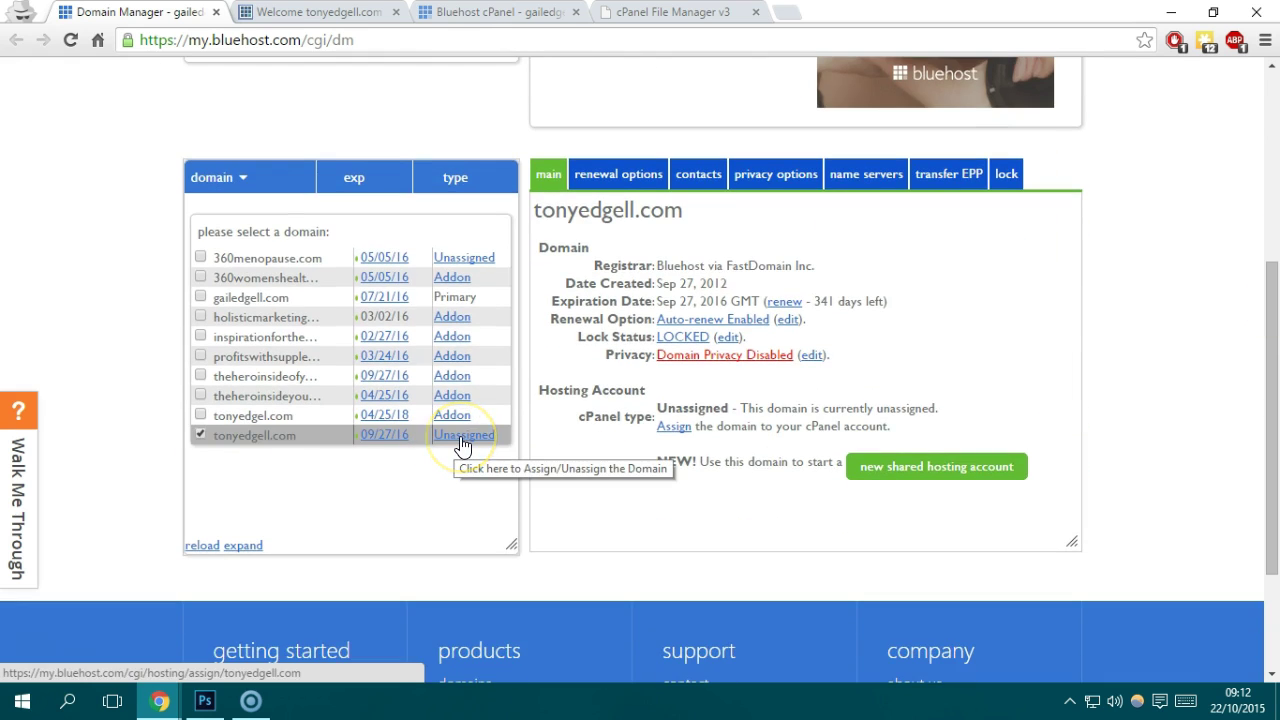
left_click(198, 438)
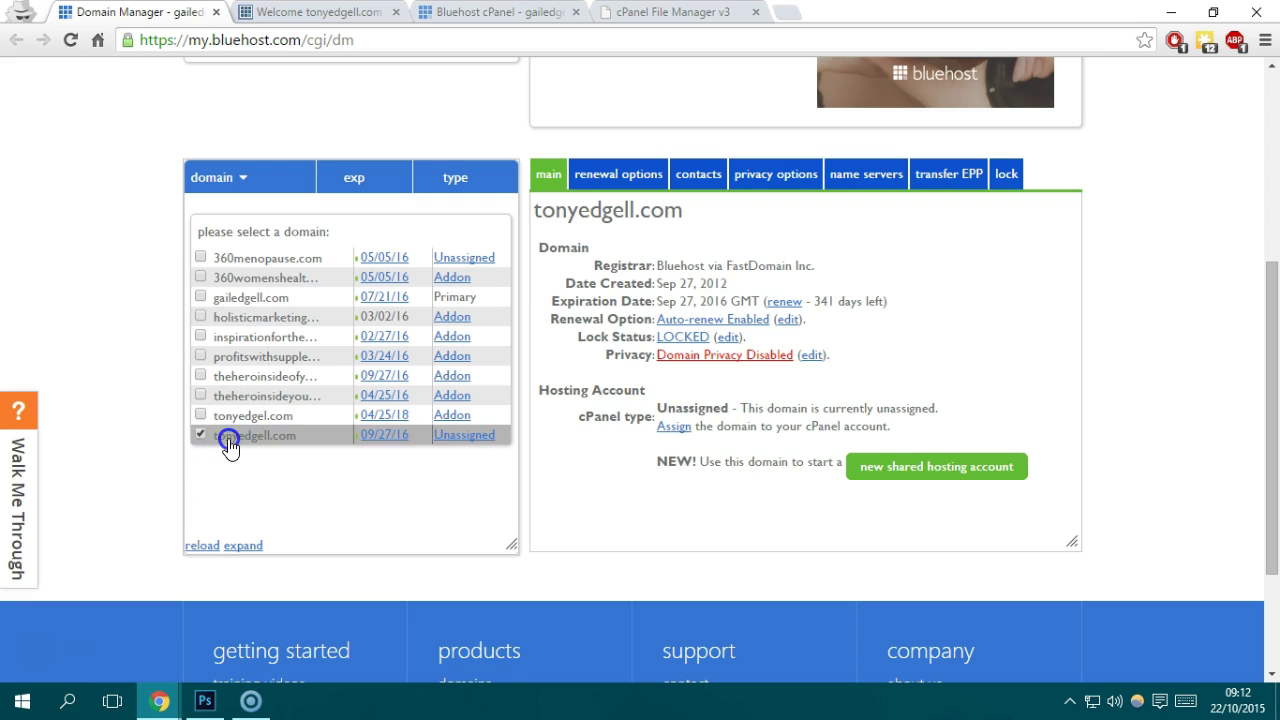
left_click(227, 440)
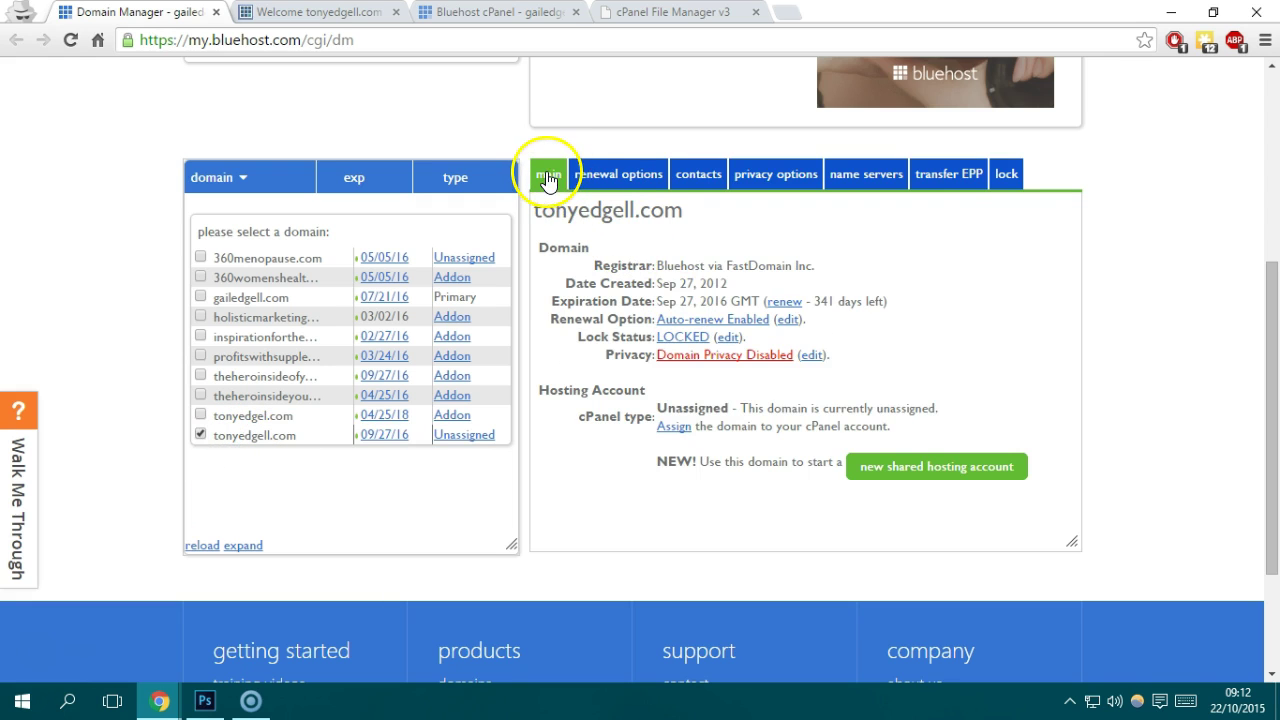
left_click_drag(530, 208, 760, 214)
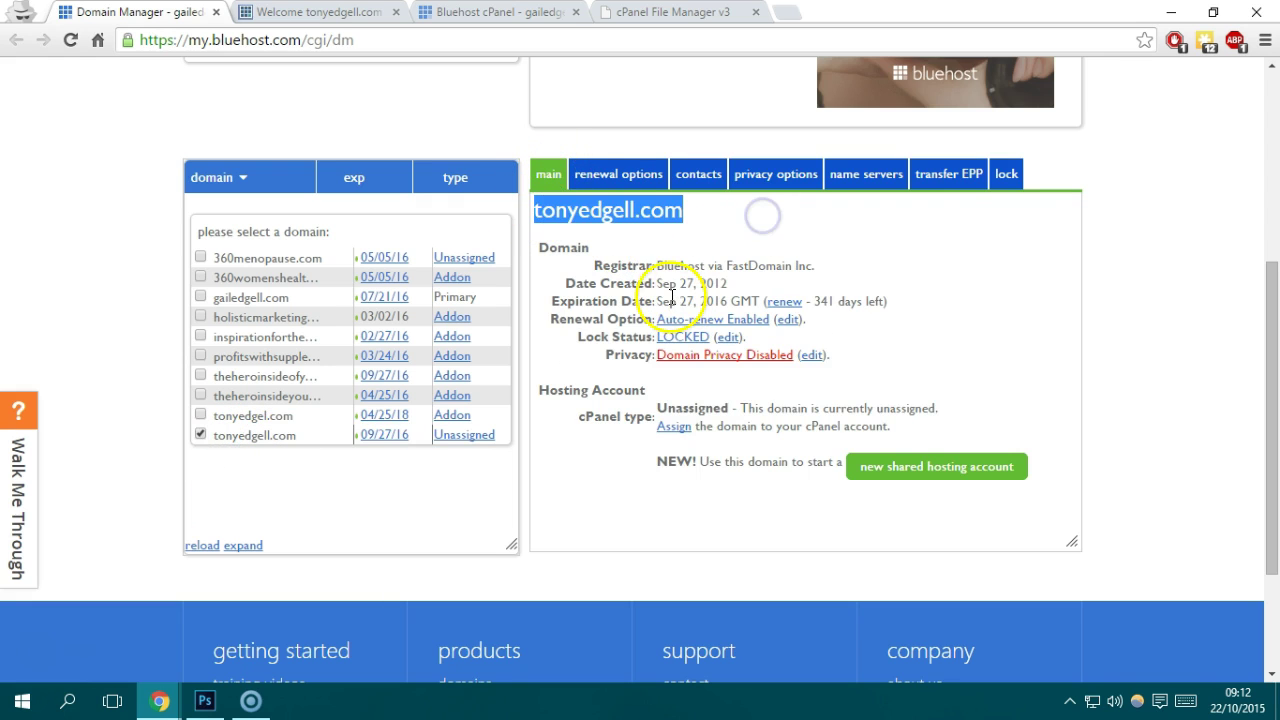
left_click(590, 262)
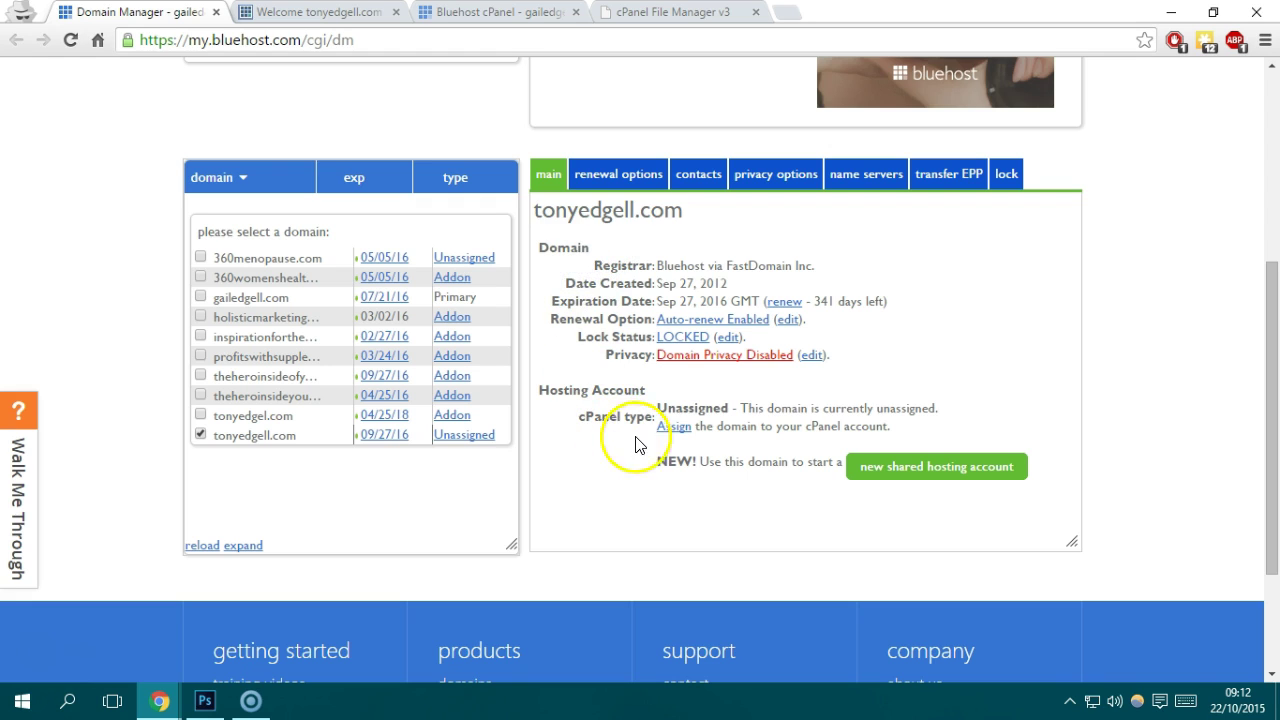
left_click_drag(660, 415, 932, 410)
left_click(806, 408)
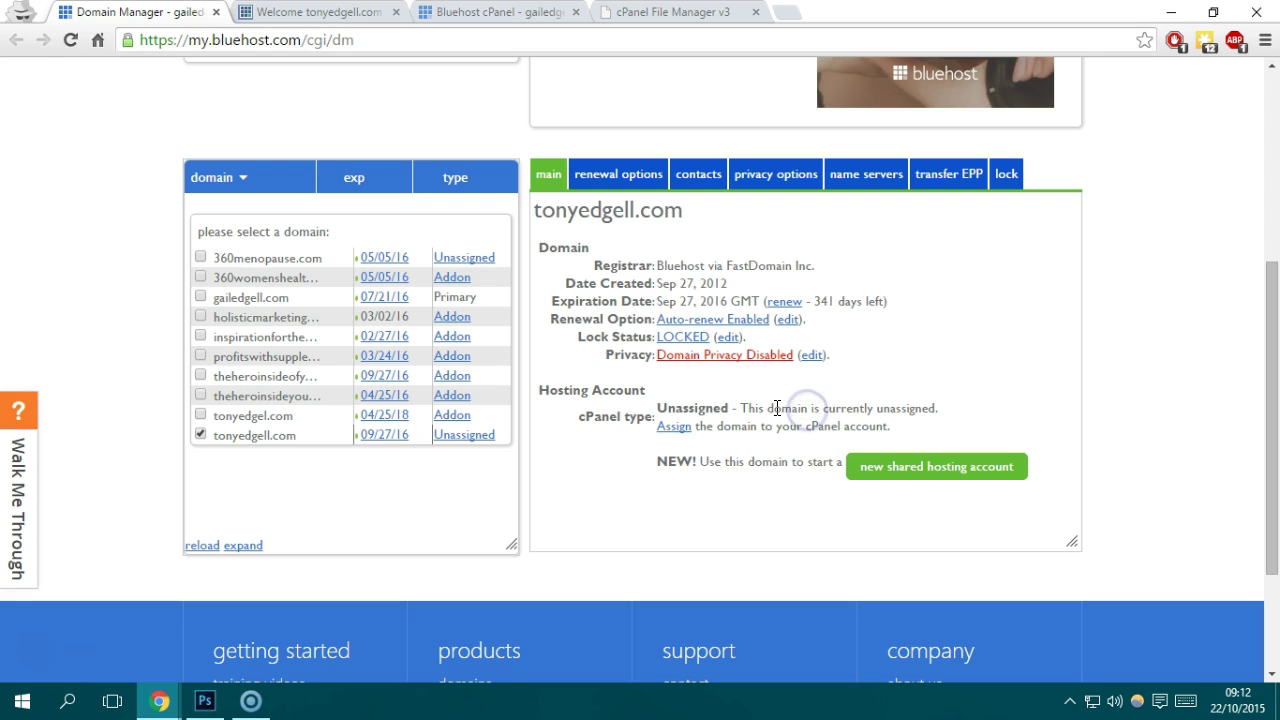
left_click(750, 391)
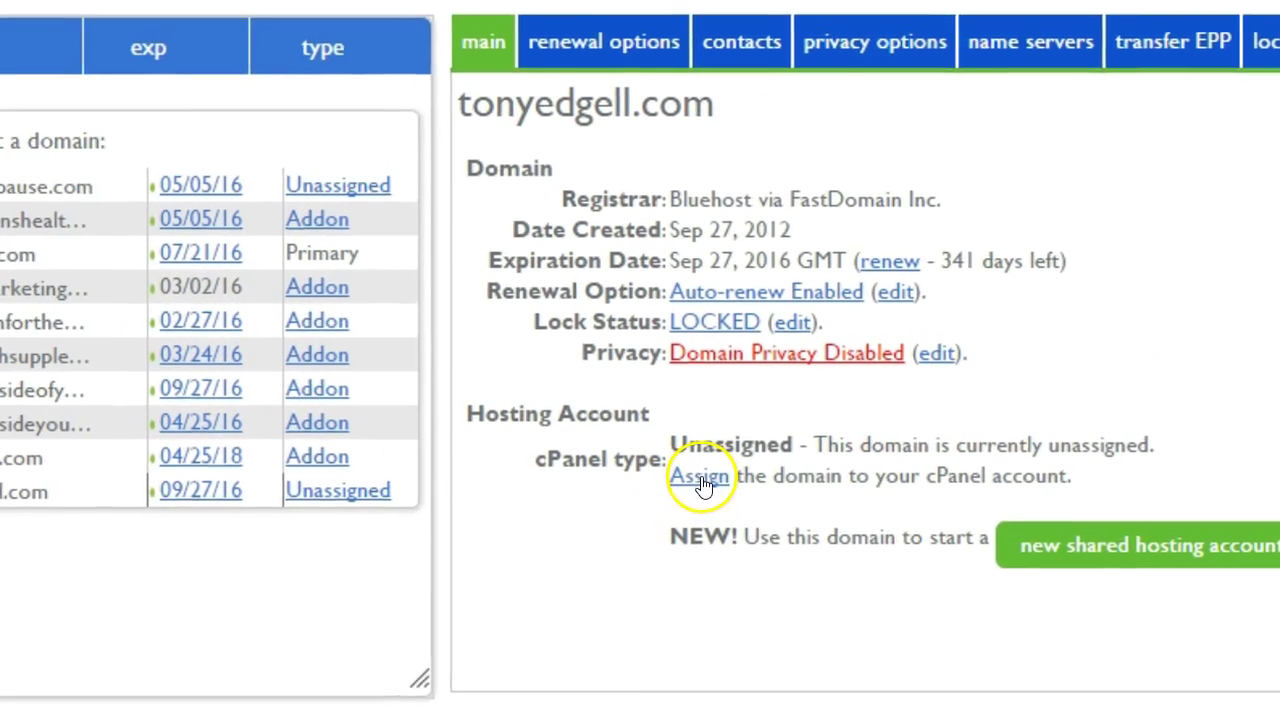
left_click(676, 428)
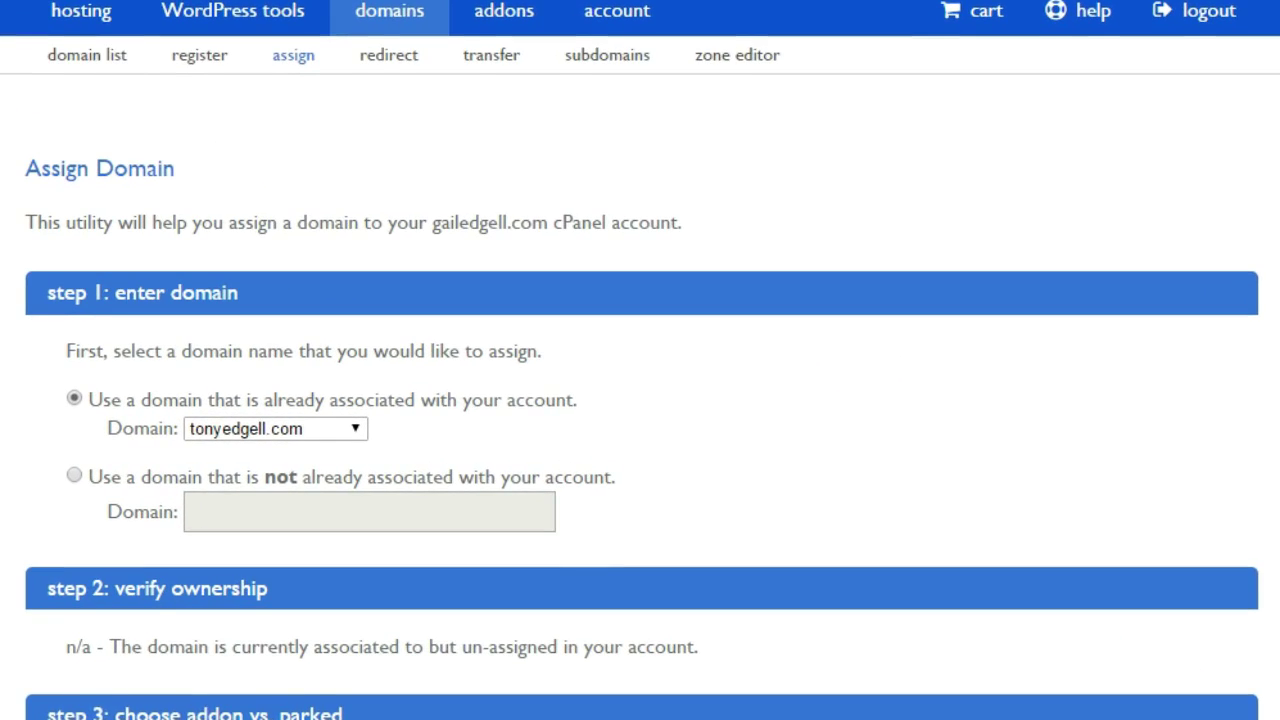
Scroll down the Assign Domain form, briefly highlighting the step 2 ownership note.
left_click_drag(1275, 205, 1275, 225)
scroll(497, 263, "down", 5)
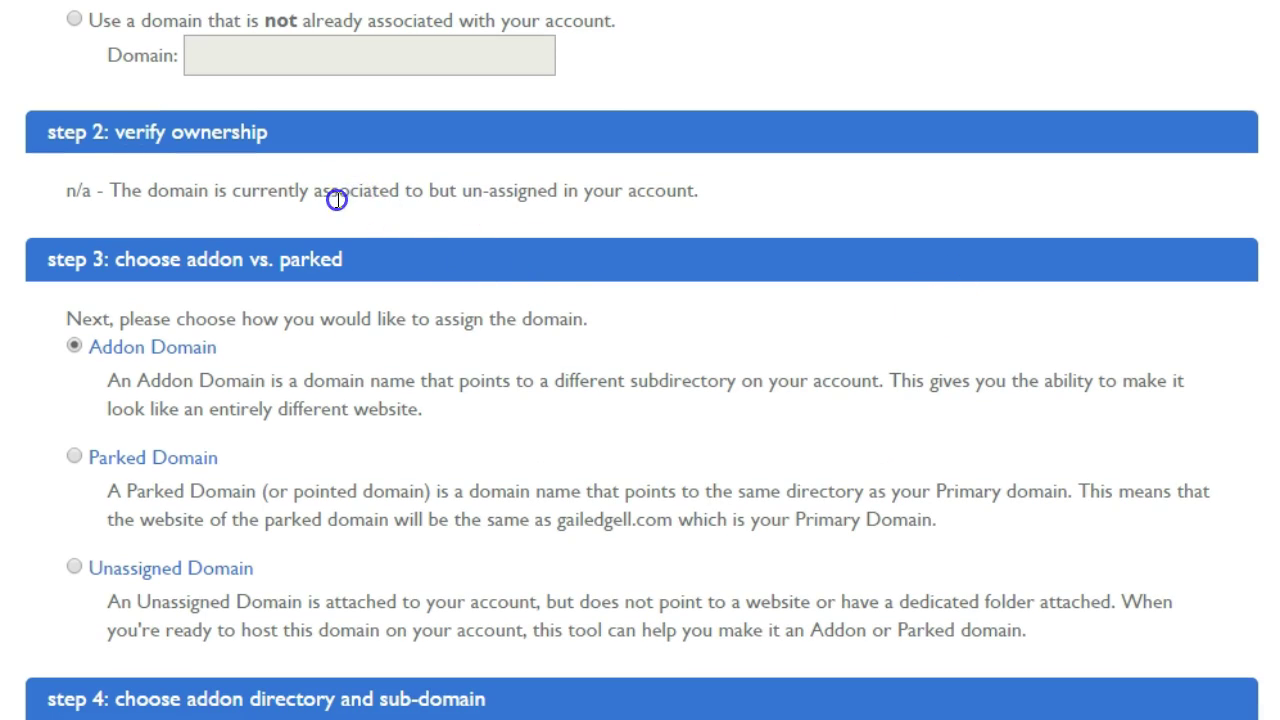
left_click_drag(338, 192, 680, 194)
left_click(618, 194)
scroll(640, 360, "down", 3)
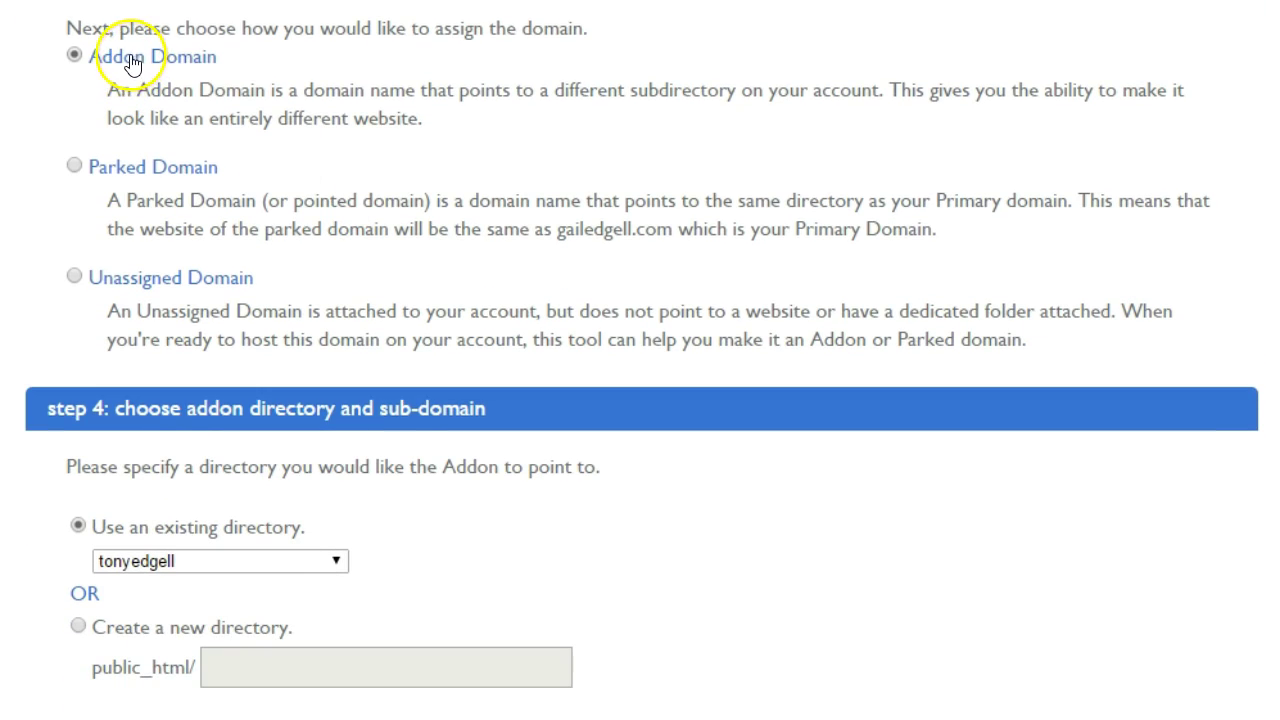
scroll(162, 85, "down", 2)
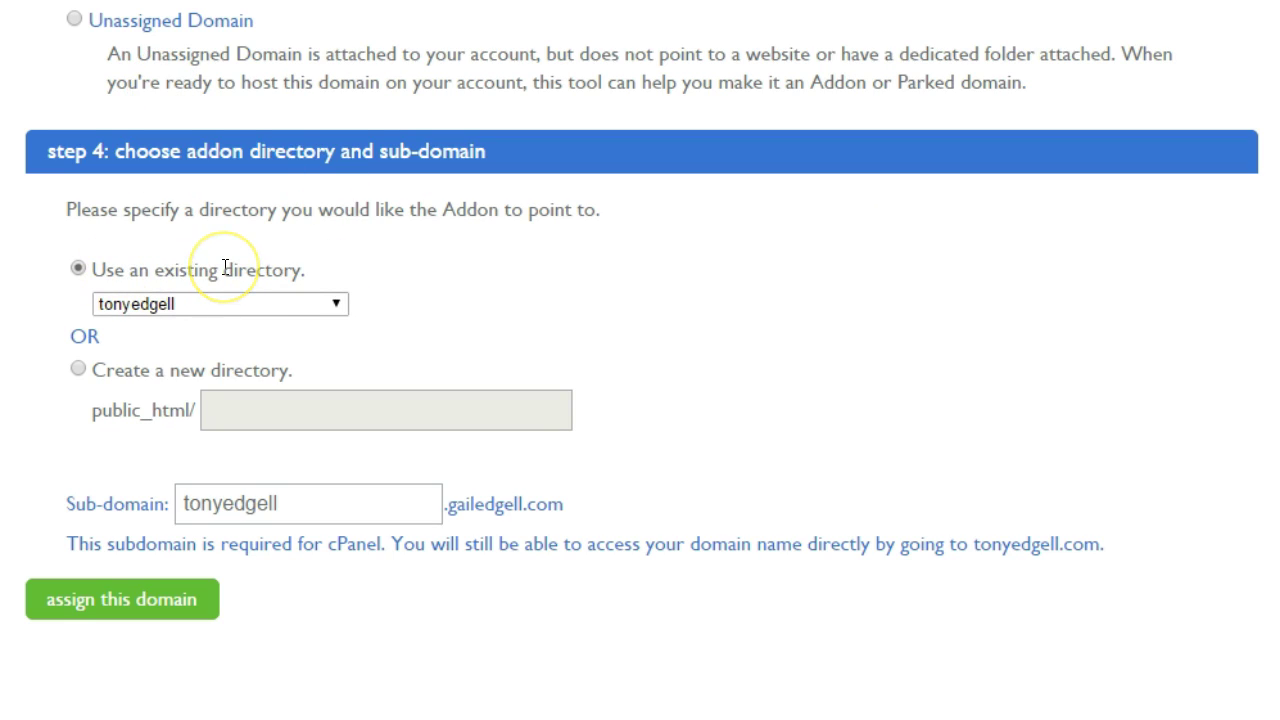
In step 4, pick tonyedgell from the existing directories list as the addon directory.
left_click(212, 310)
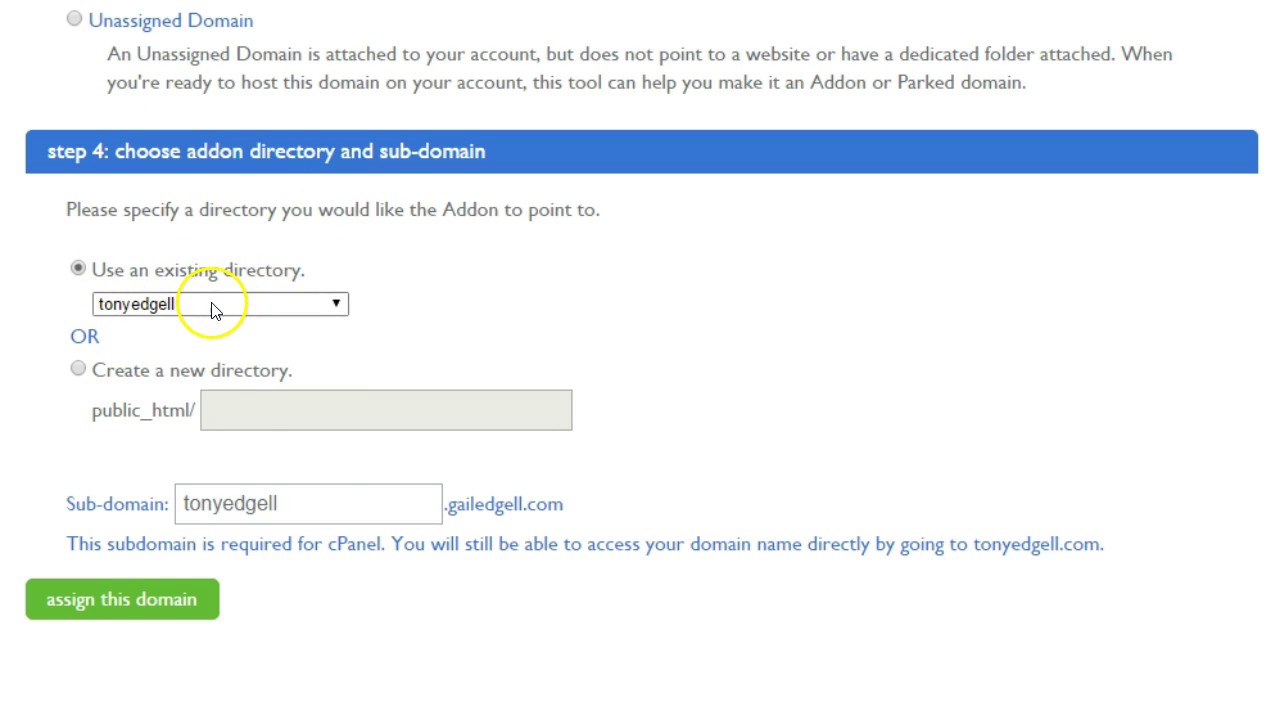
left_click(212, 306)
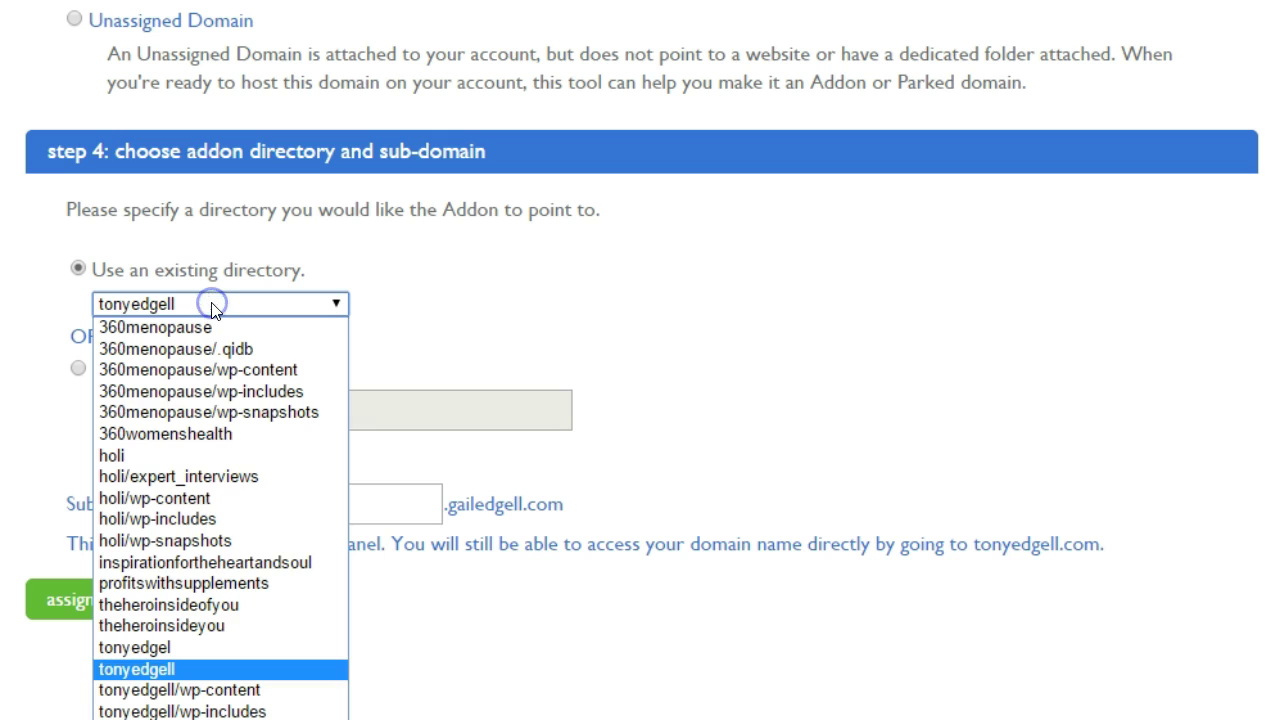
left_click(214, 672)
left_click(213, 668)
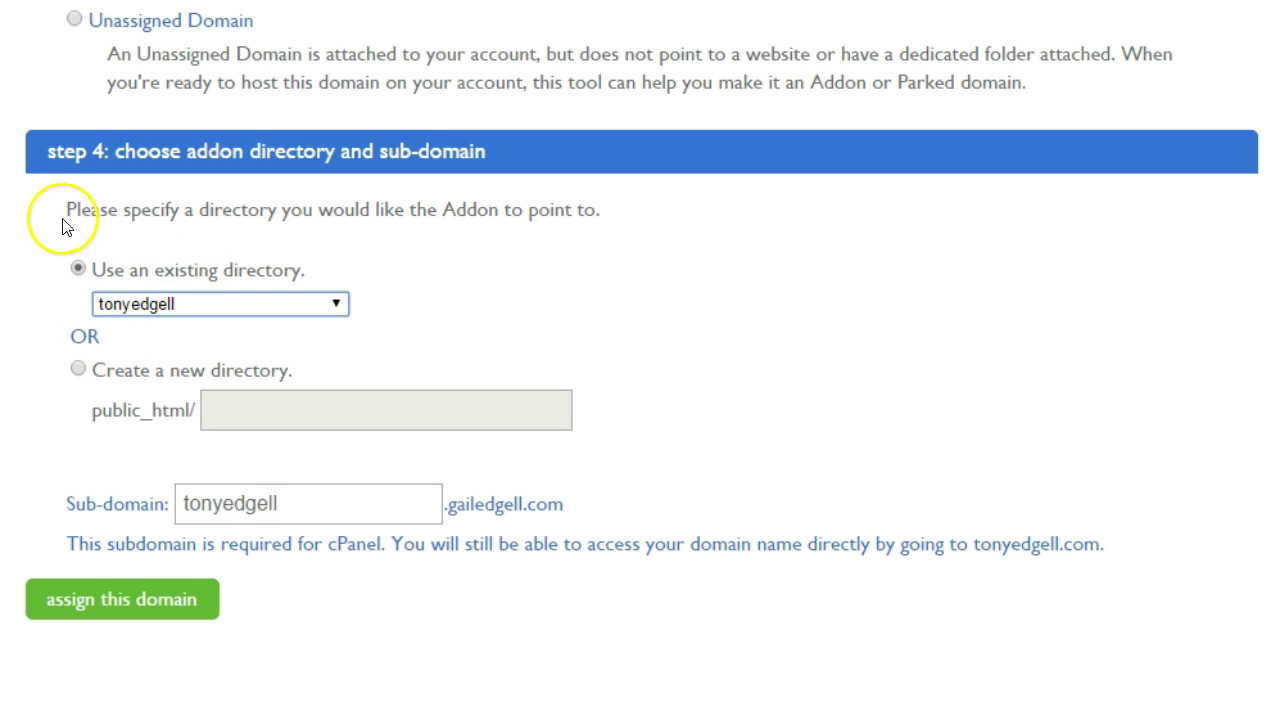
Try the new-directory option, then revert to the existing tonyedgell directory with sub-domain tonyedgell.
left_click(78, 369)
left_click(232, 415)
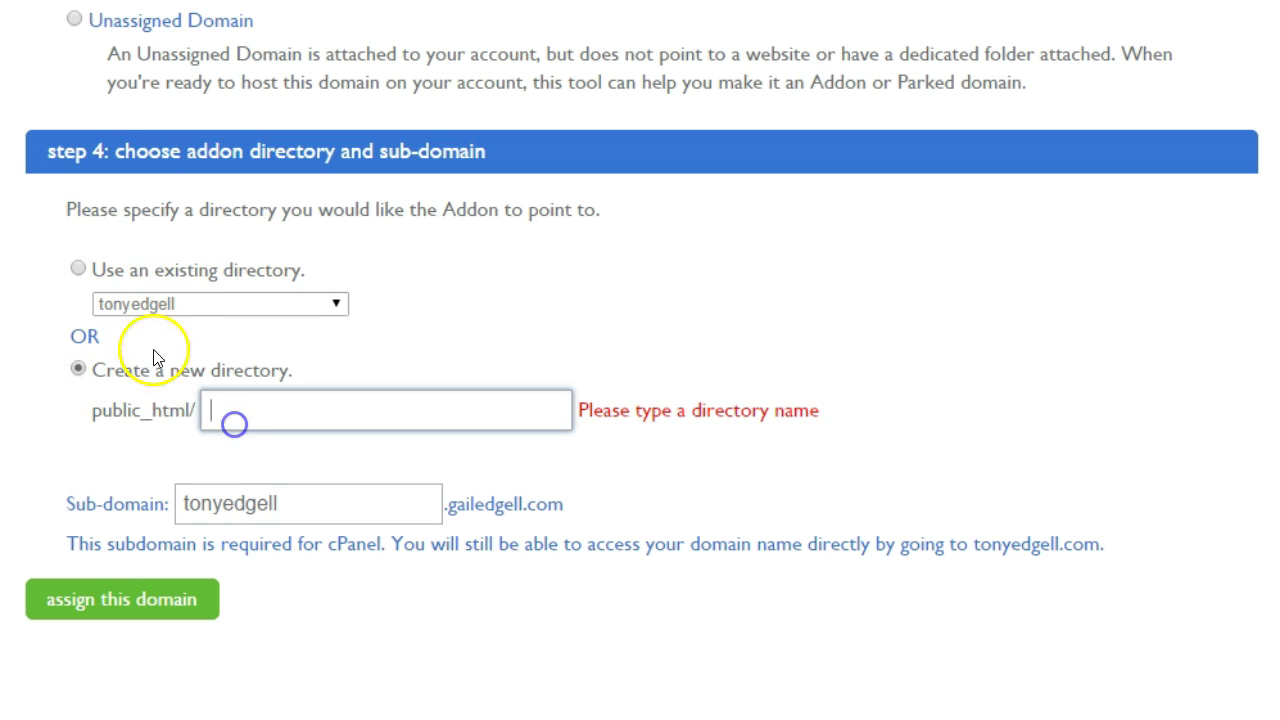
scroll(147, 147, "up", 2)
scroll(147, 147, "up", 2)
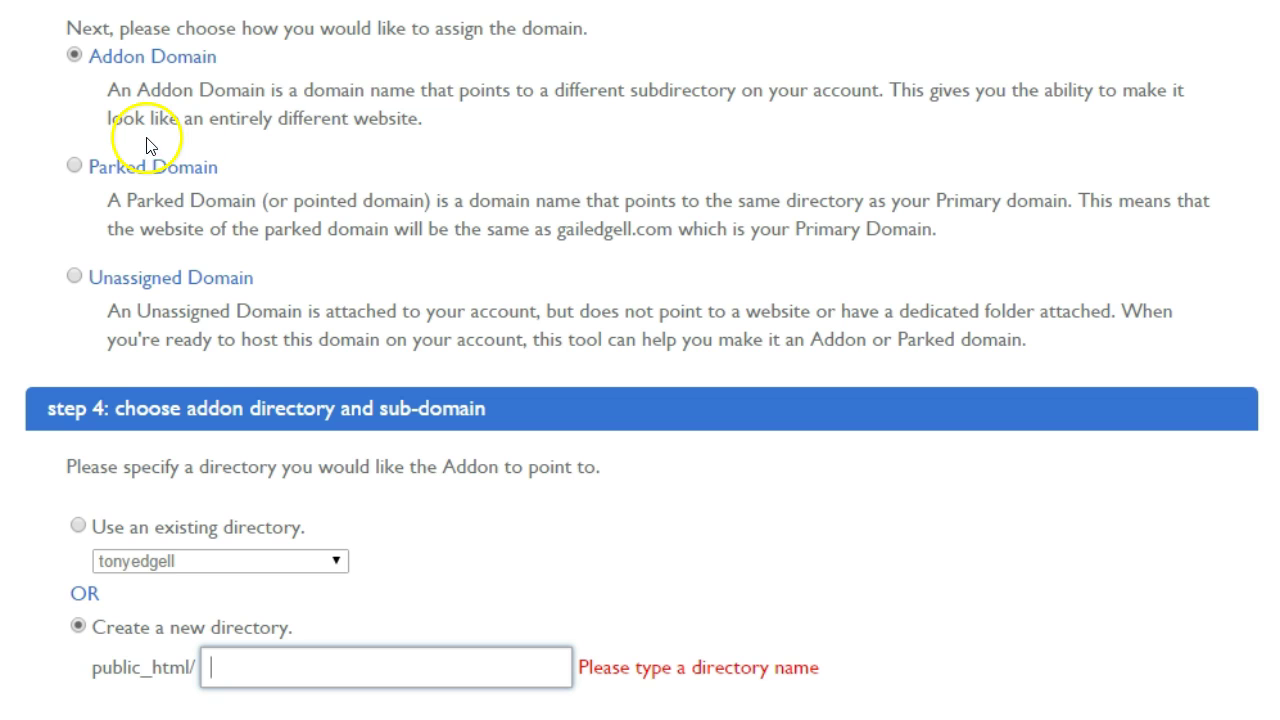
scroll(352, 360, "down", 4)
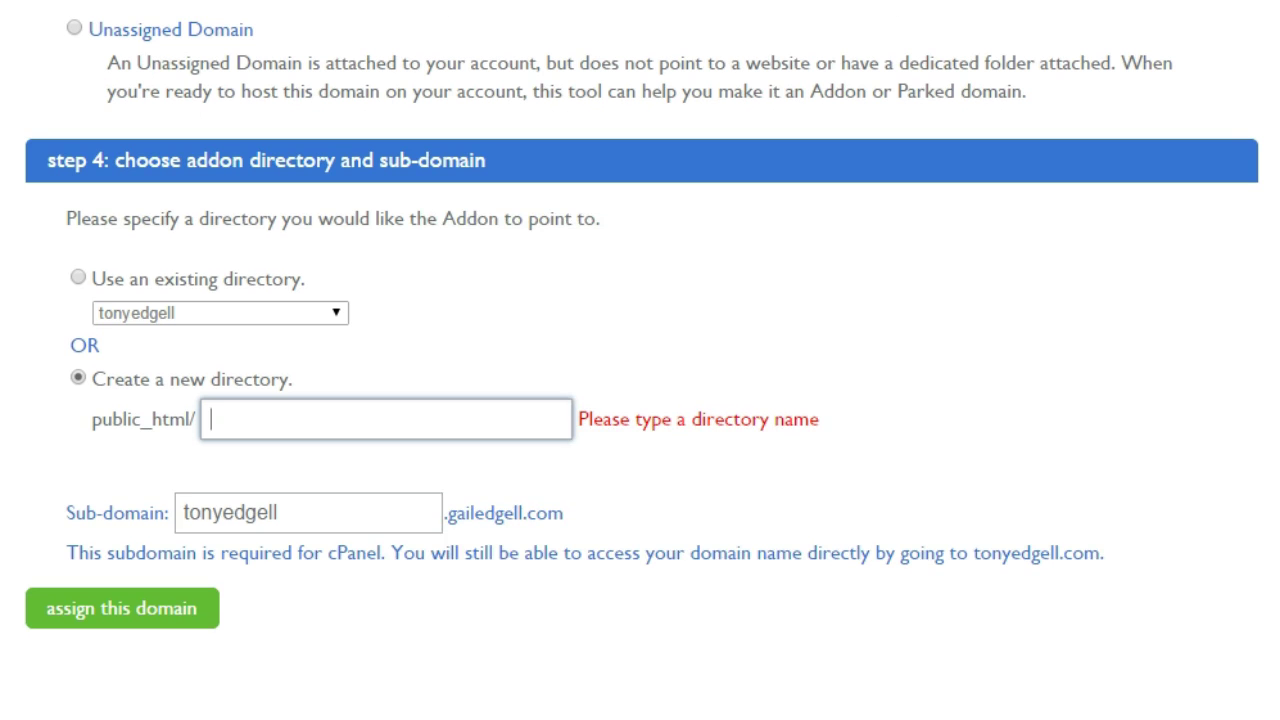
left_click(78, 278)
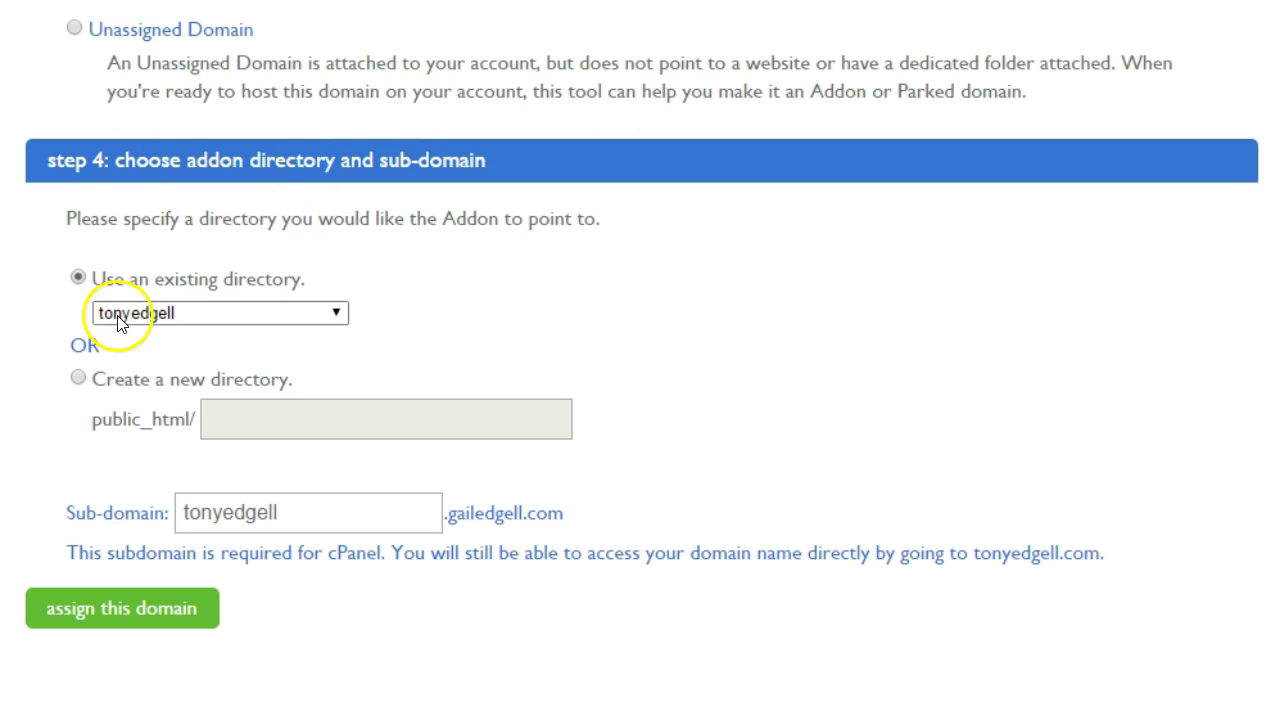
left_click(195, 318)
left_click(195, 318)
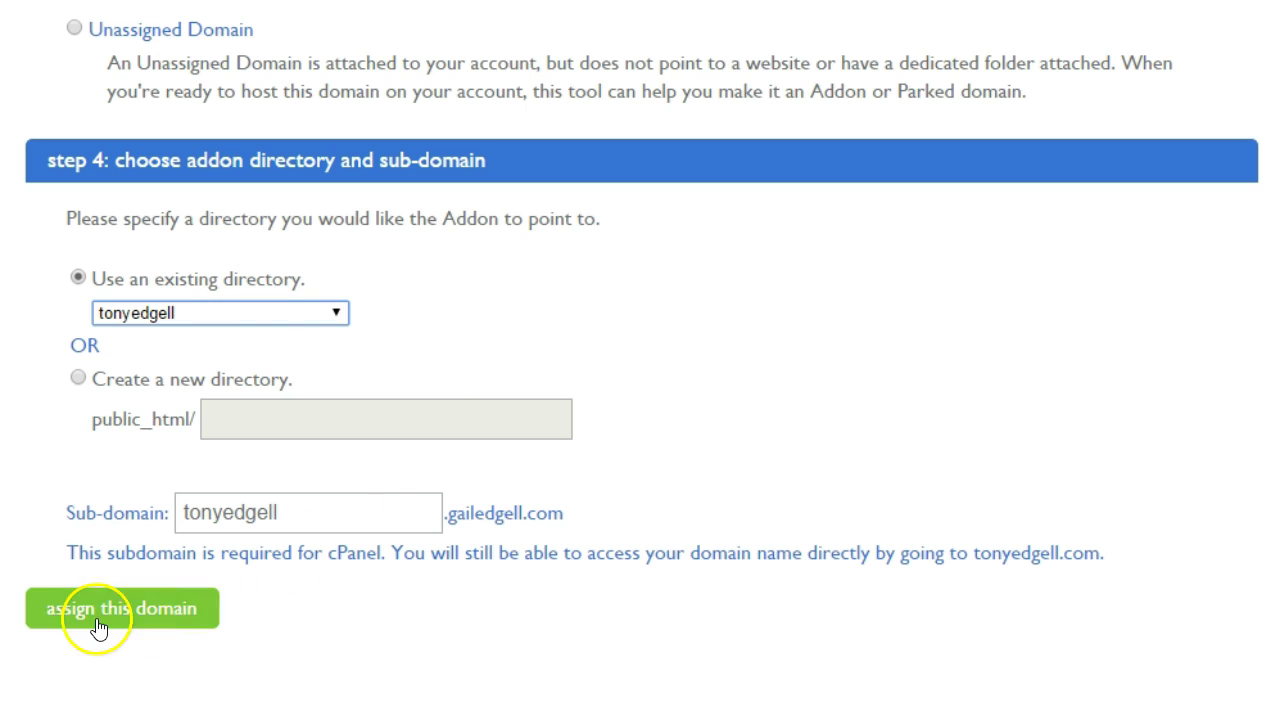
Submit the tonyedgell.com assignment, read the server error banner, and open Bluehost Help in a new tab.
left_click(167, 623)
left_click(167, 625)
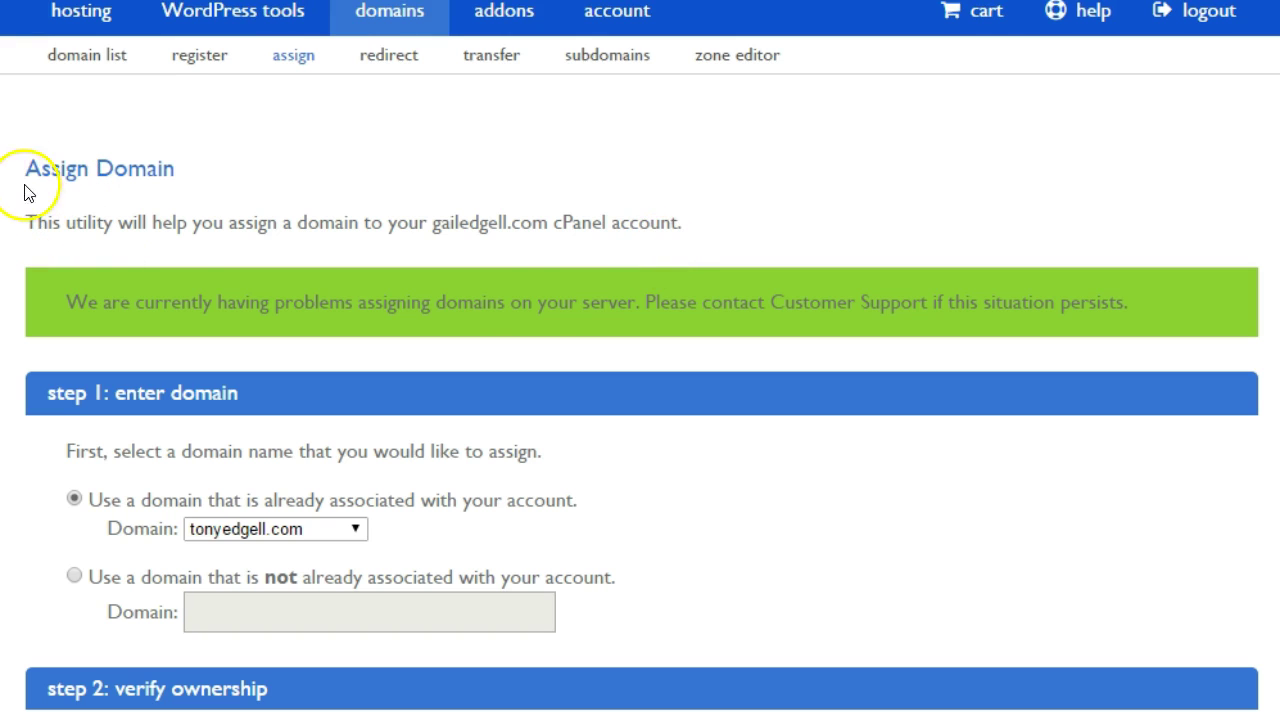
left_click_drag(24, 160, 316, 168)
left_click(199, 244)
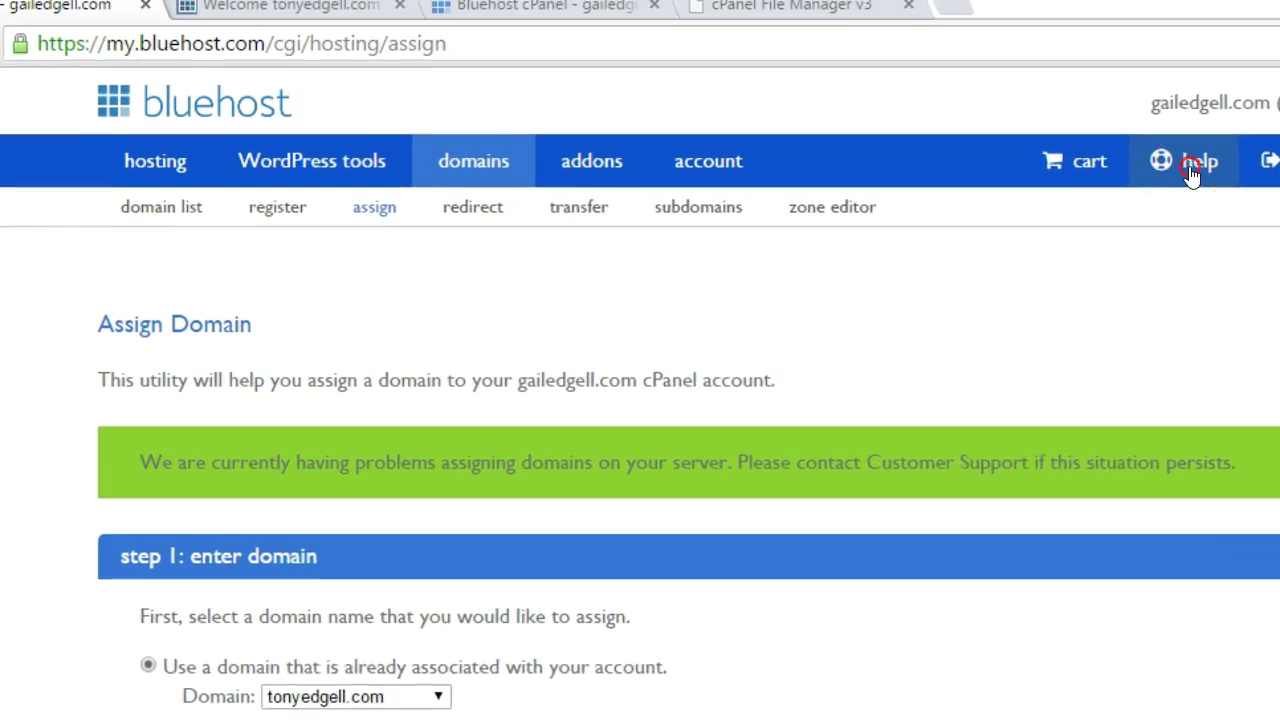
left_click(999, 82)
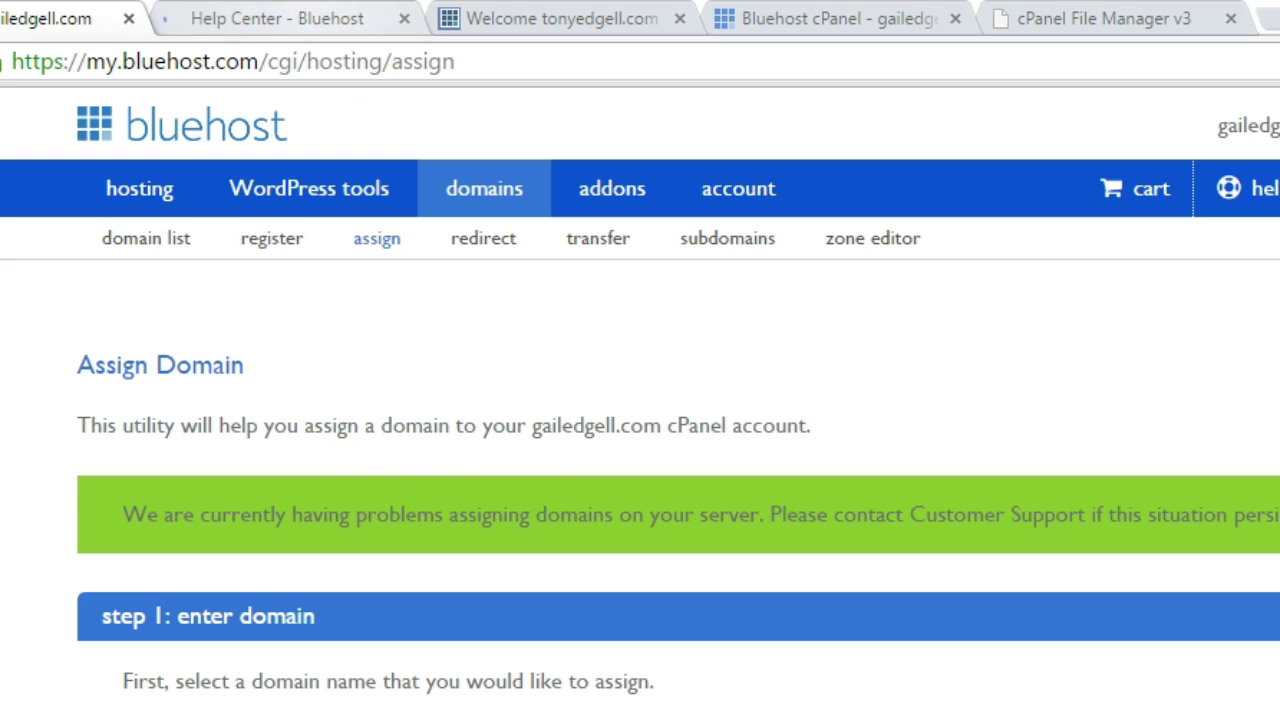
From the Help Center, open a live chat window and choose Technical Support as the topic.
key("ctrl+Tab")
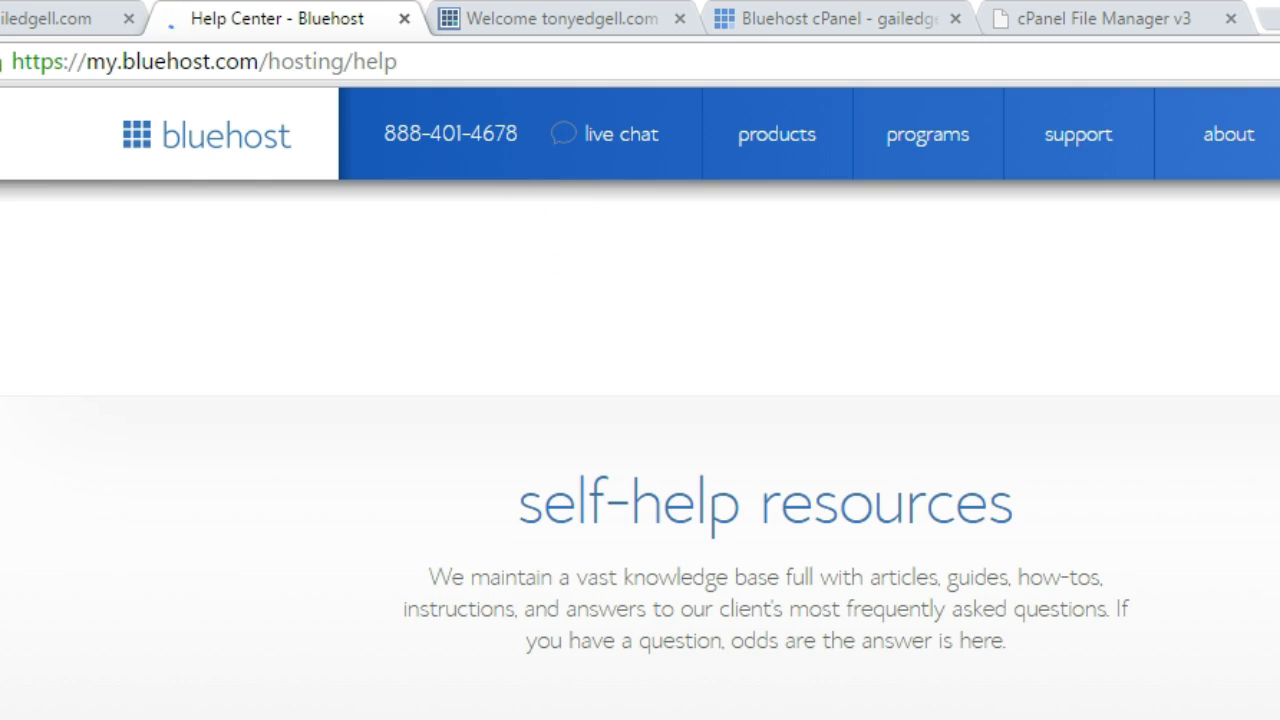
left_click(565, 130)
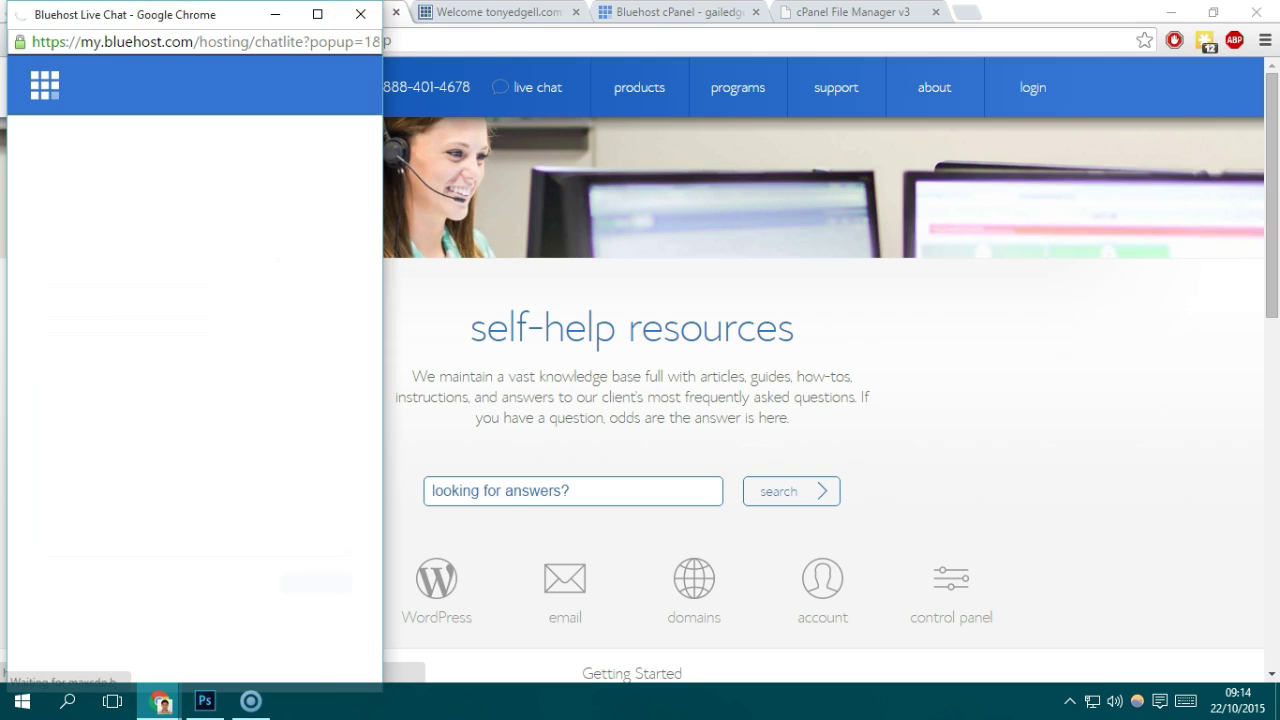
left_click_drag(85, 101, 213, 42)
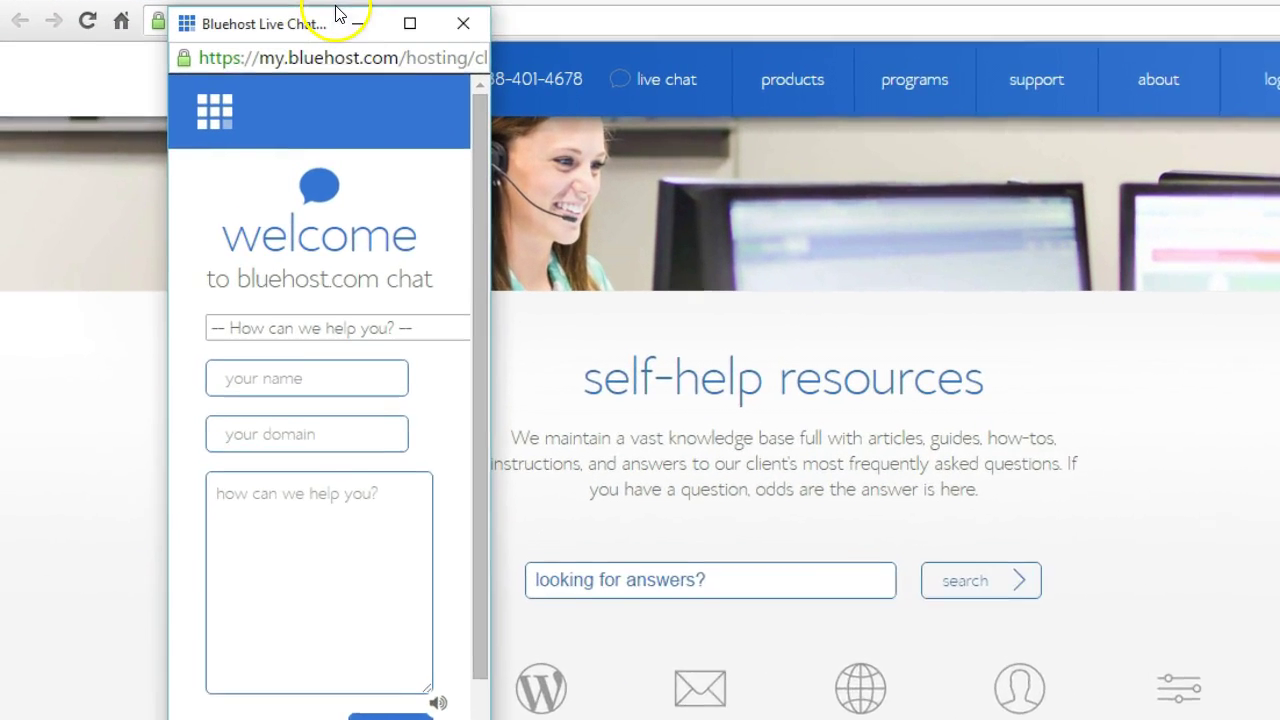
left_click_drag(514, 197, 660, 206)
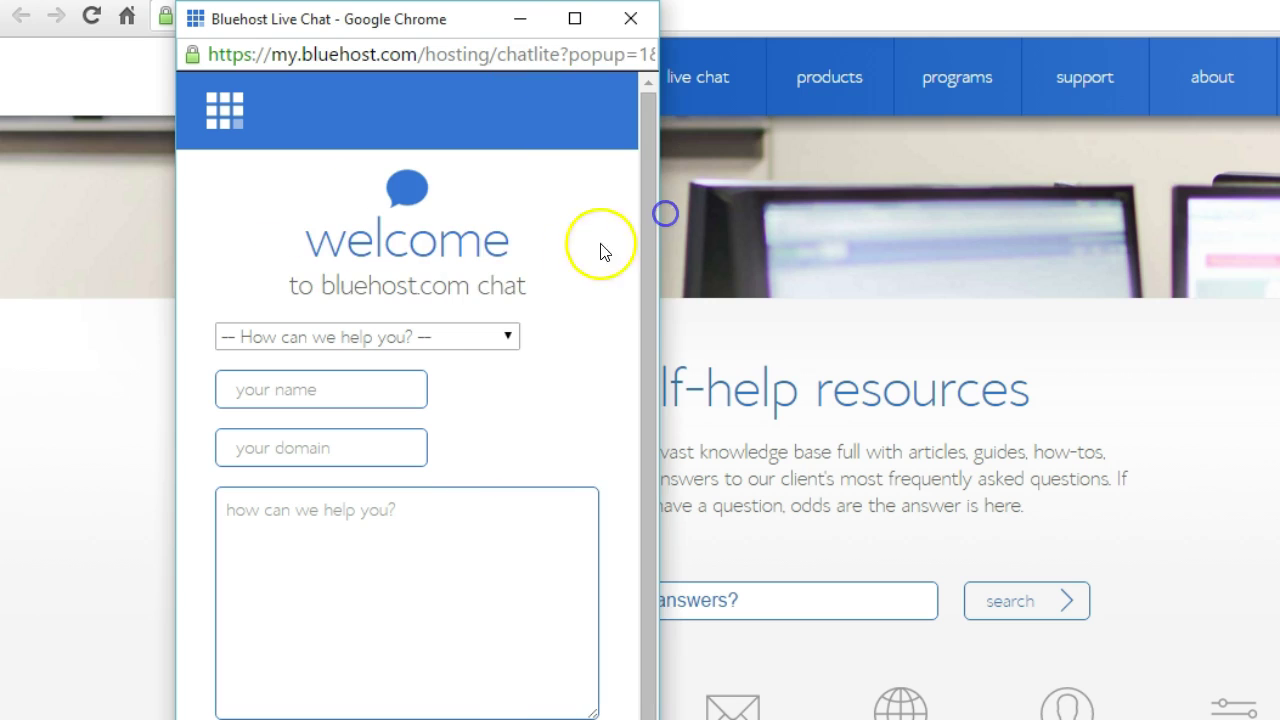
left_click(500, 336)
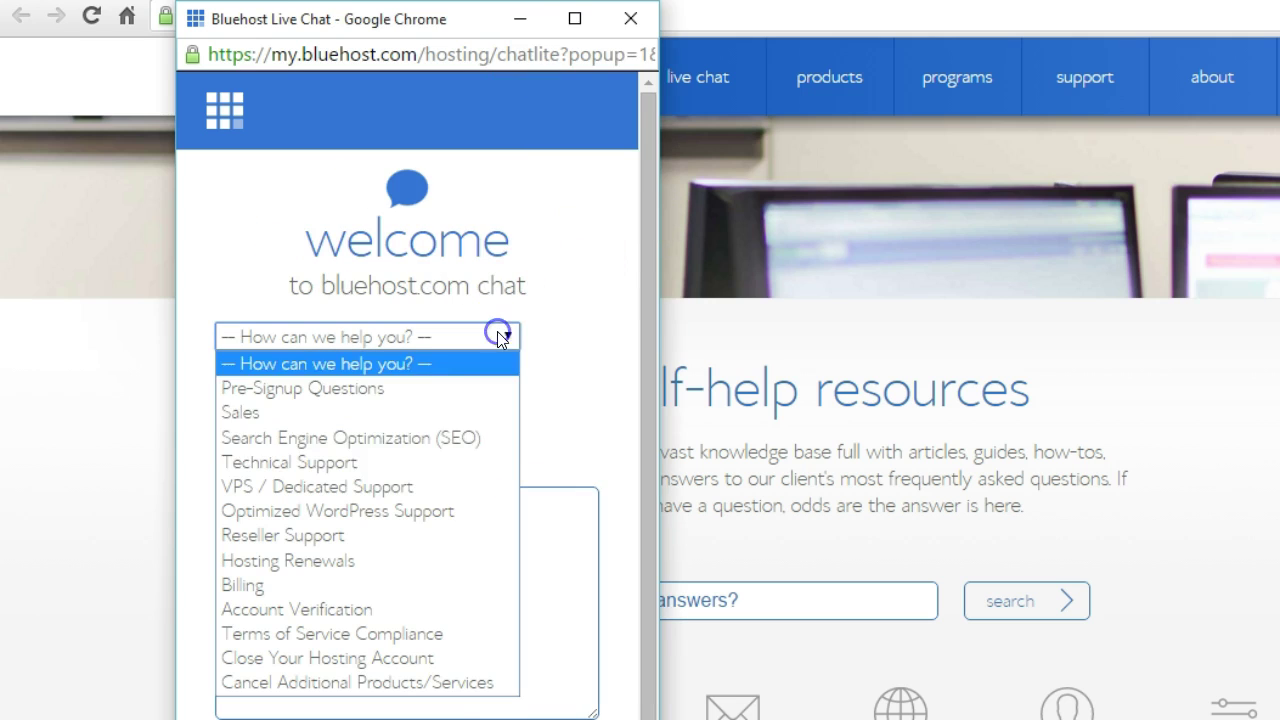
left_click(371, 464)
Fill in the chat form with domain tonyedgell.com and a short issue note, then start the chat.
left_click(323, 400)
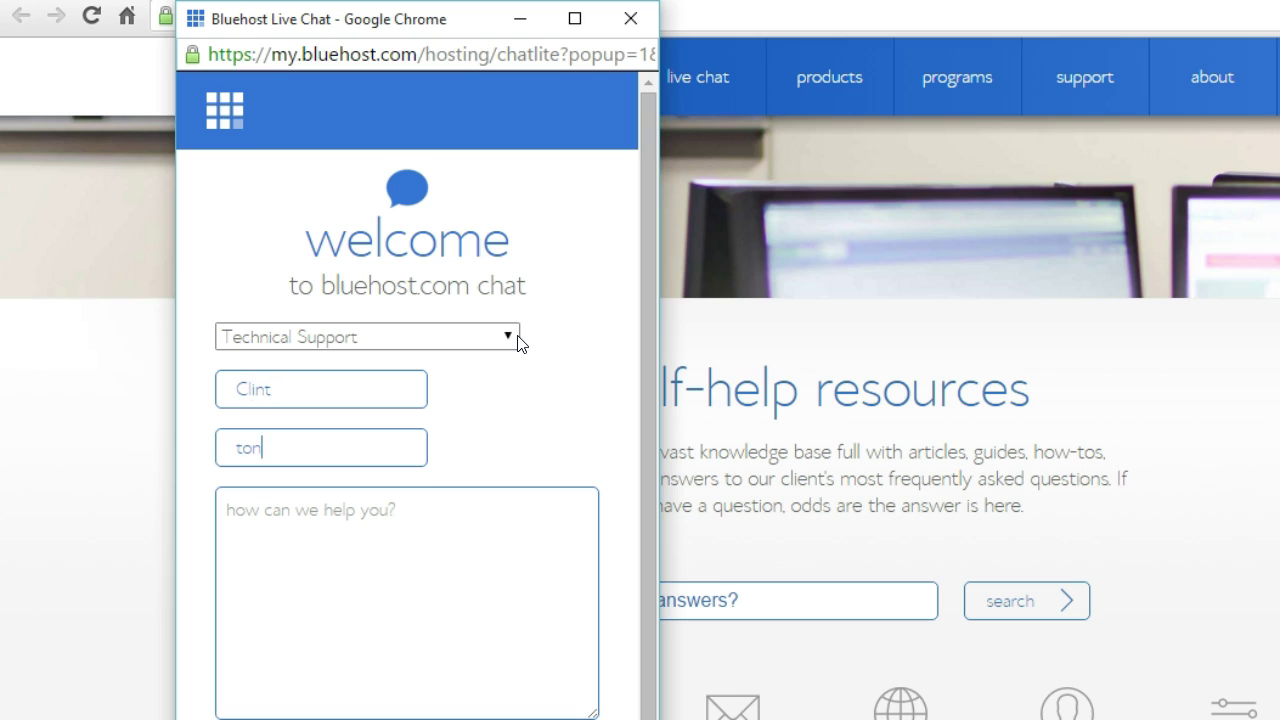
type("tonyedgell")
key("Tab")
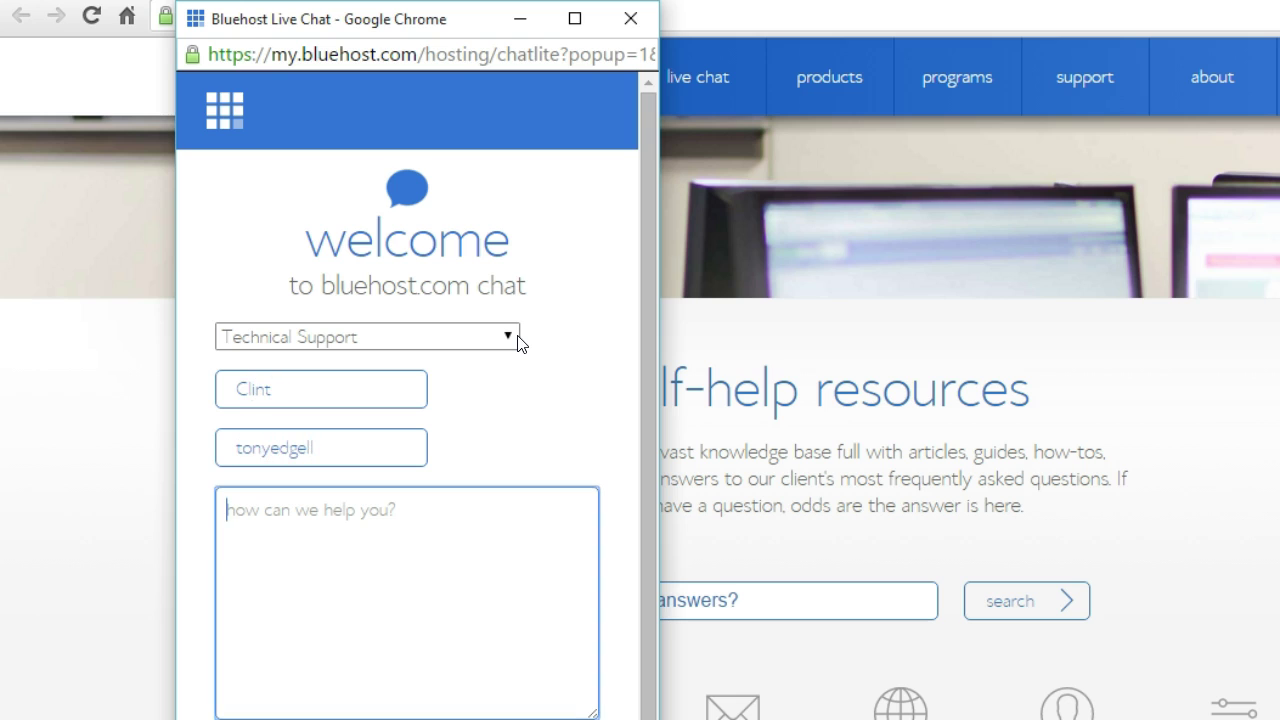
key("shift+Tab")
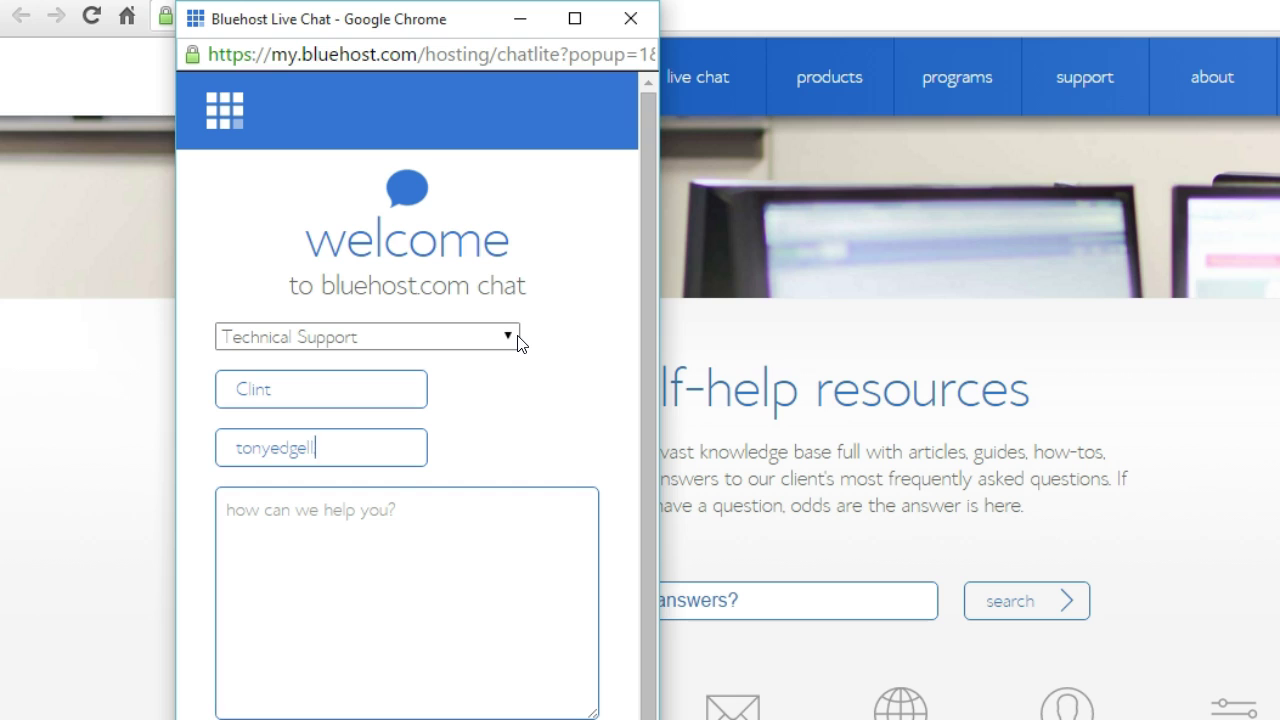
type(".com")
key("Tab")
type("ASs")
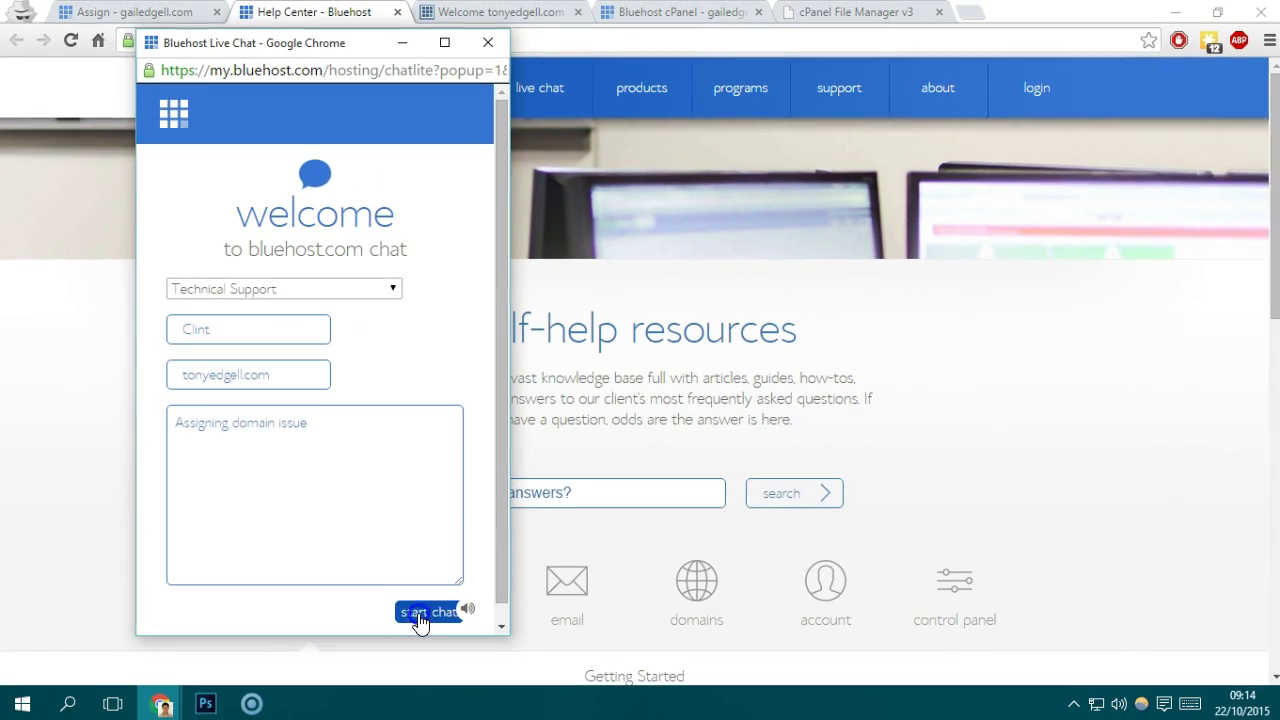
left_click(543, 719)
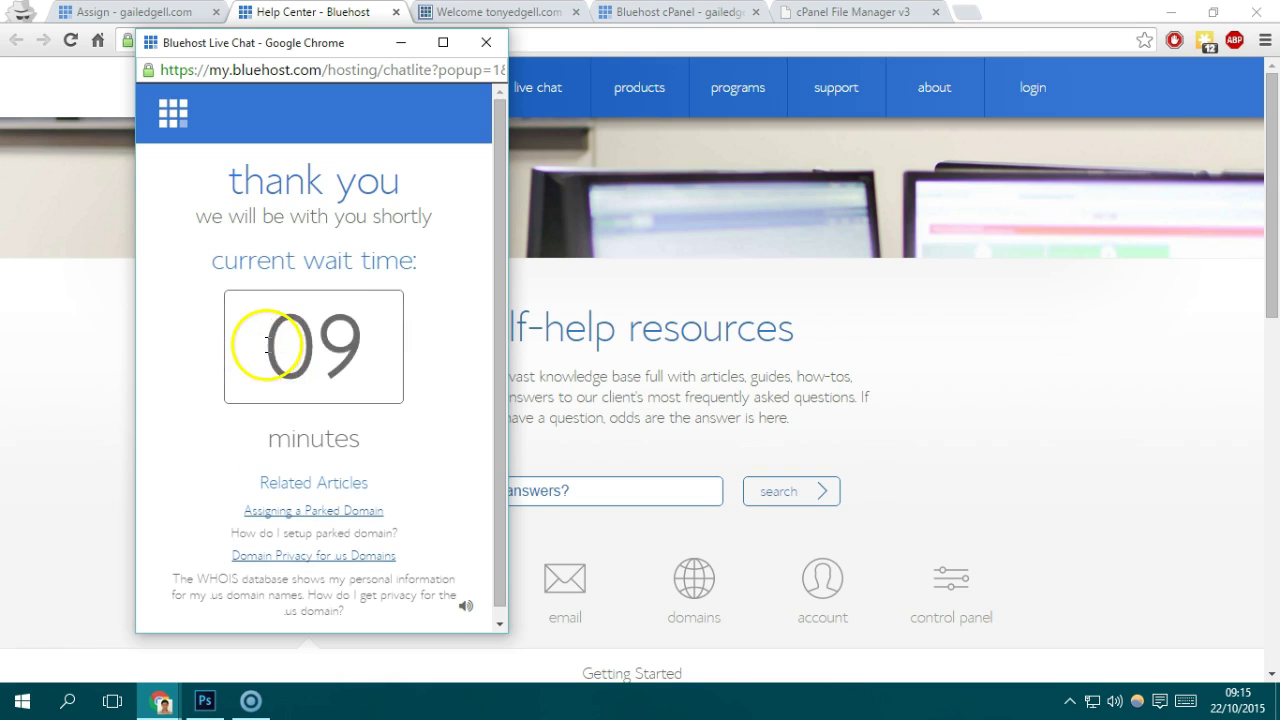
Highlight text in the chat and reposition the live chat window.
left_click_drag(257, 349, 440, 347)
left_click(445, 340)
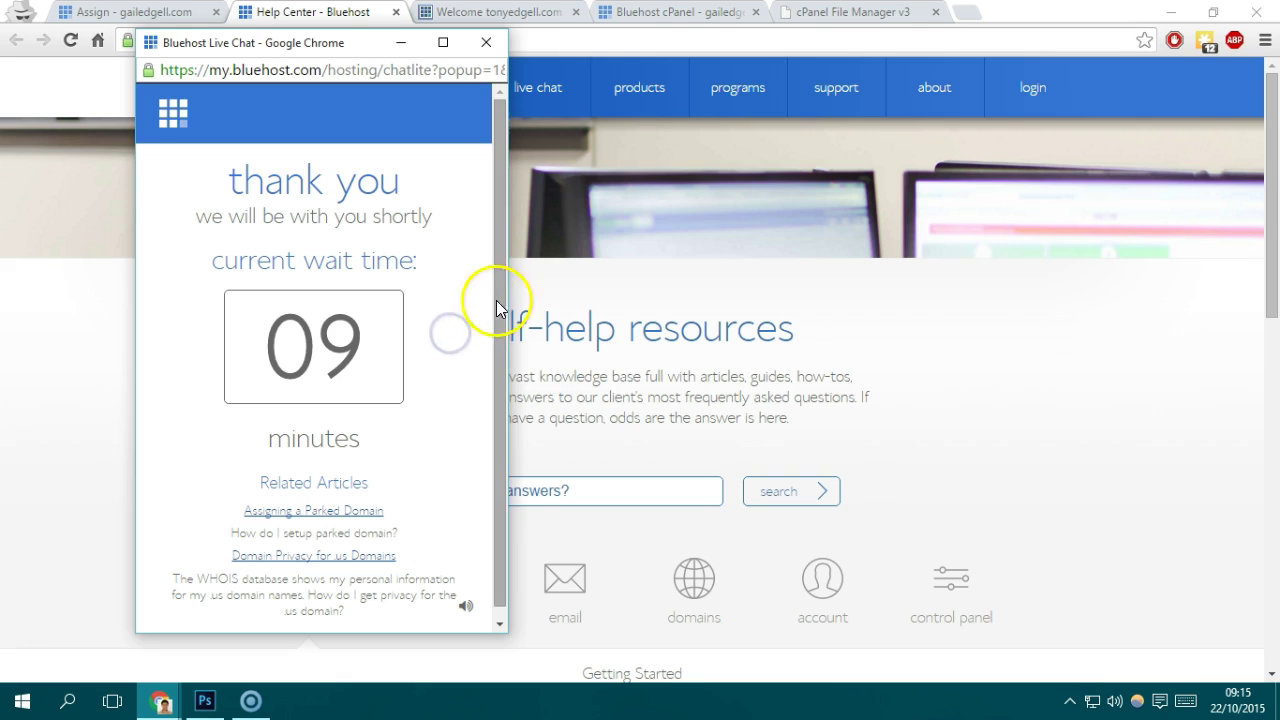
left_click_drag(503, 309, 566, 320)
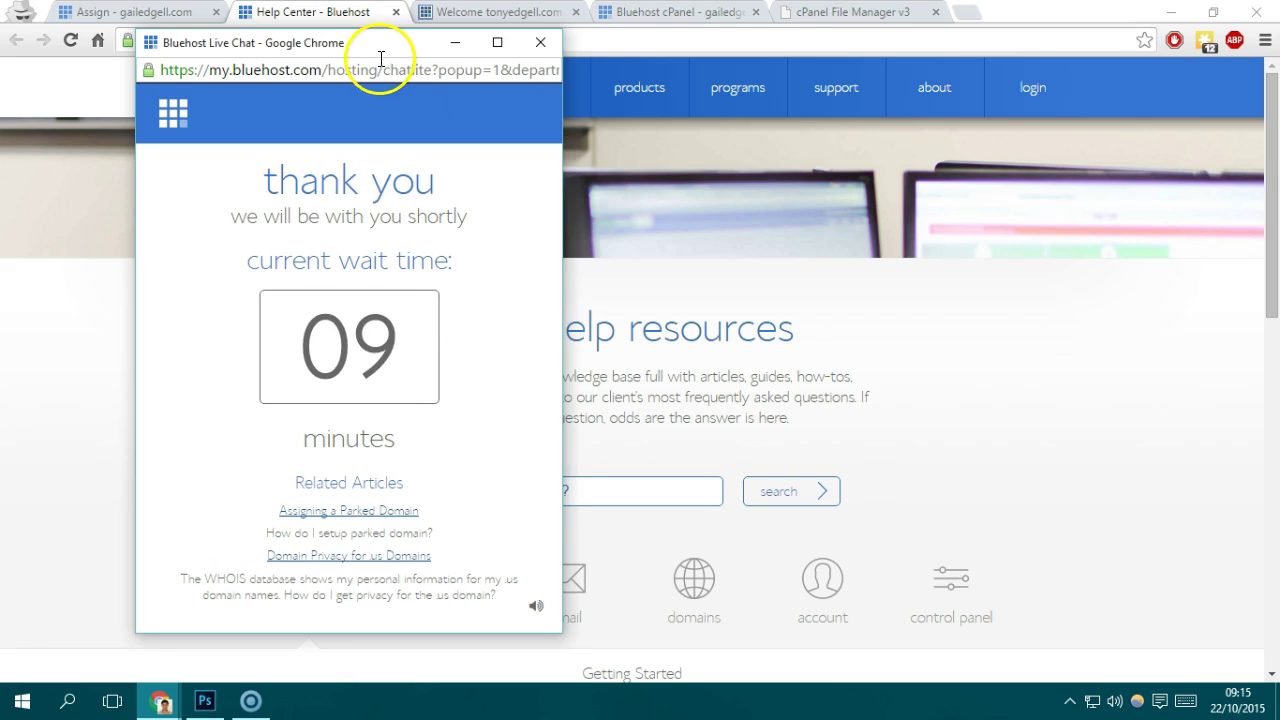
left_click_drag(373, 45, 326, 47)
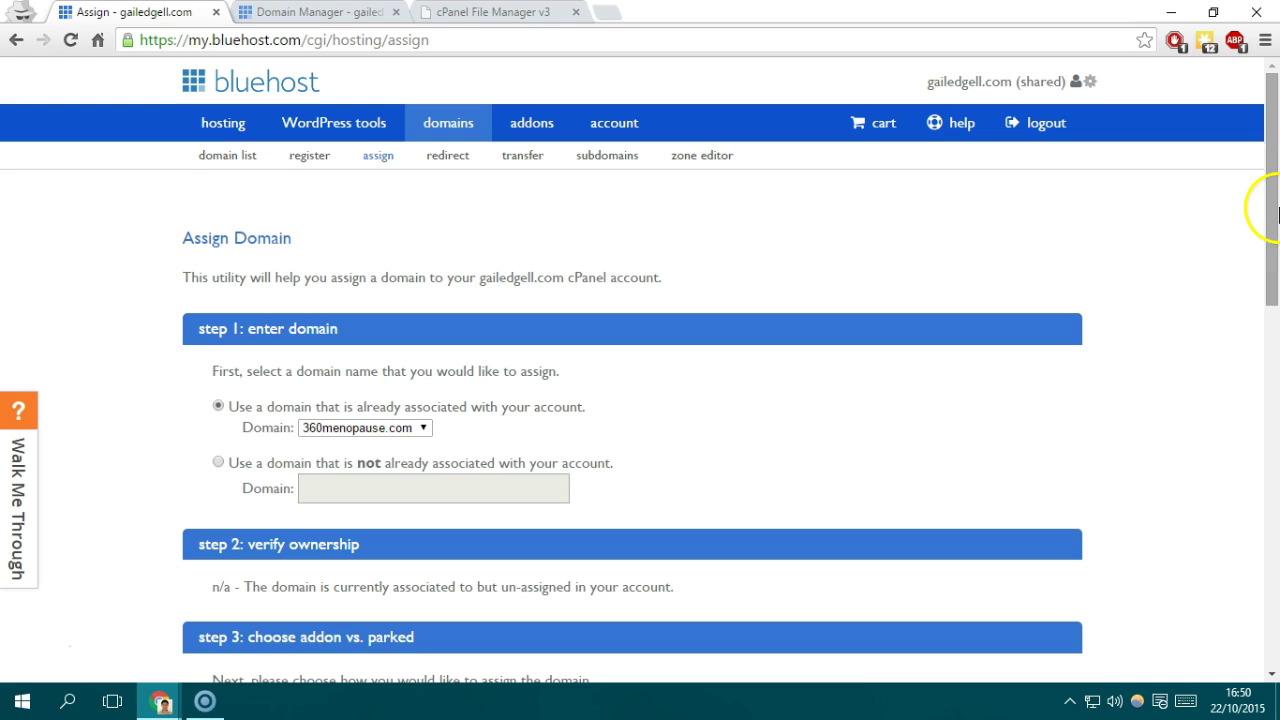
Reselect tonyedgell.com as an addon domain using the existing tonyedgell directory and resubmit.
mouse_move(1274, 206)
left_mouse_down()
mouse_move(1274, 245)
mouse_move(1275, 207)
left_mouse_up()
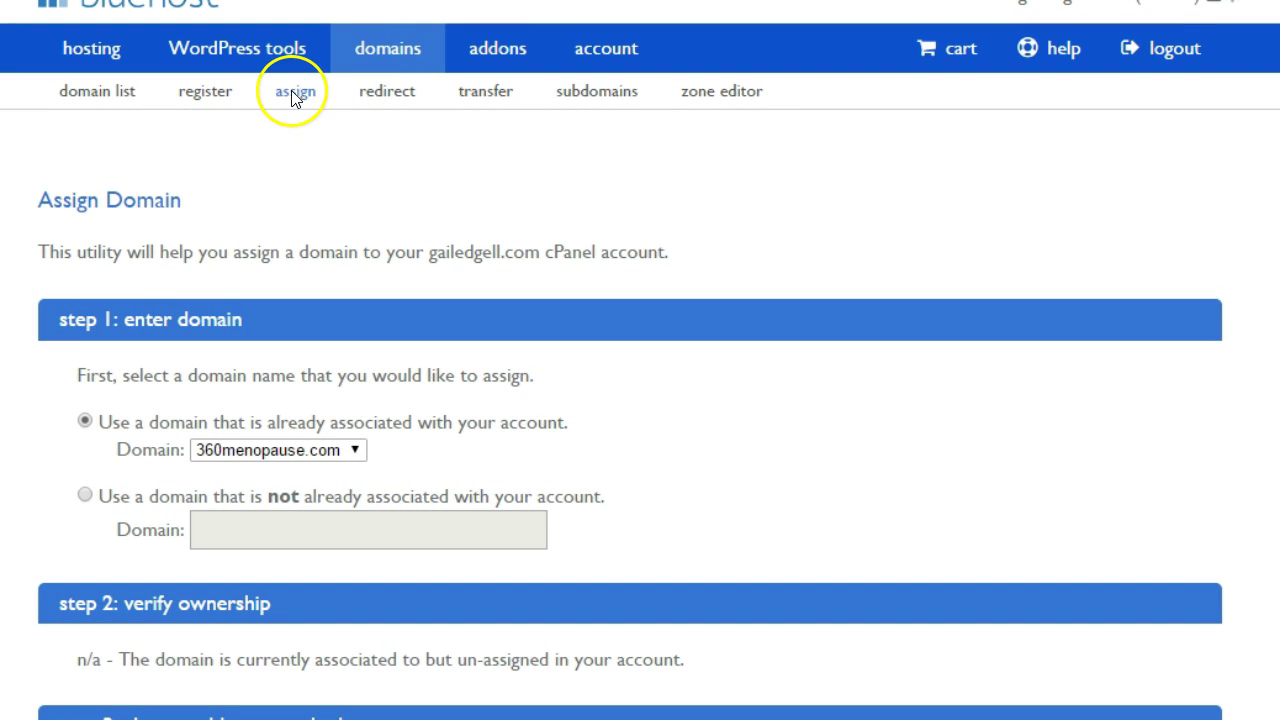
scroll(165, 385, "down", 1)
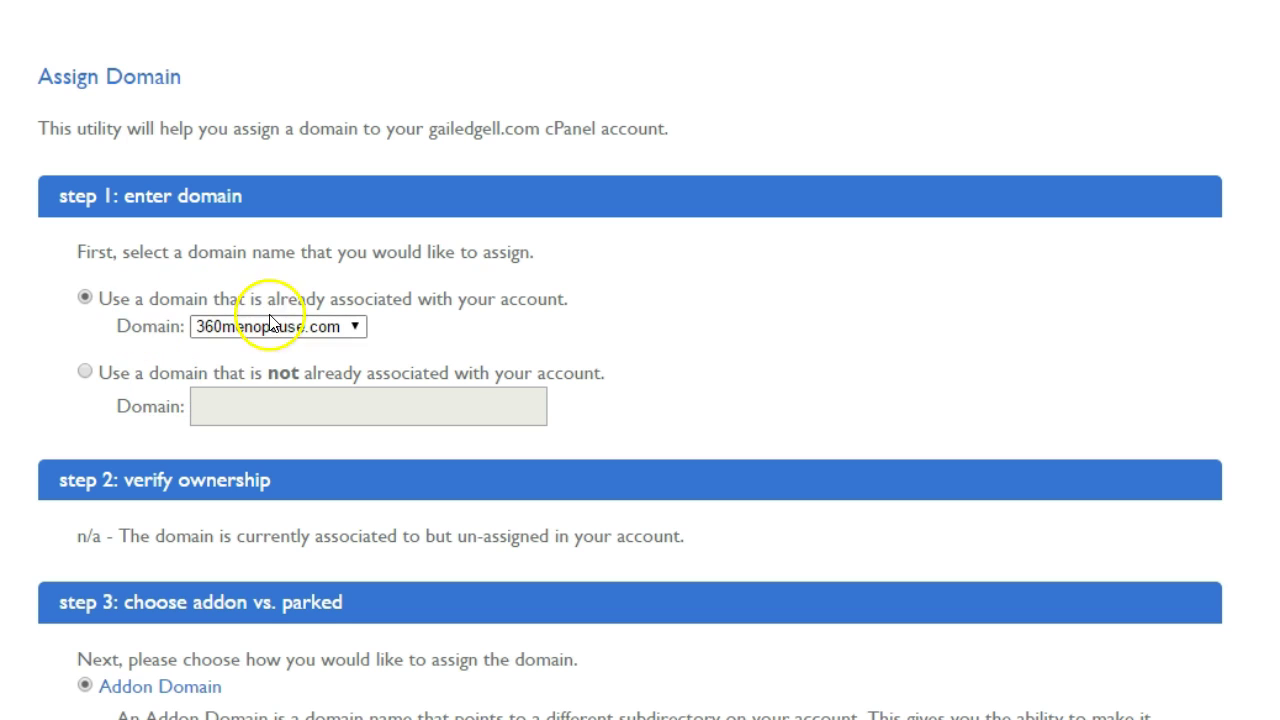
left_click(305, 322)
left_click(275, 372)
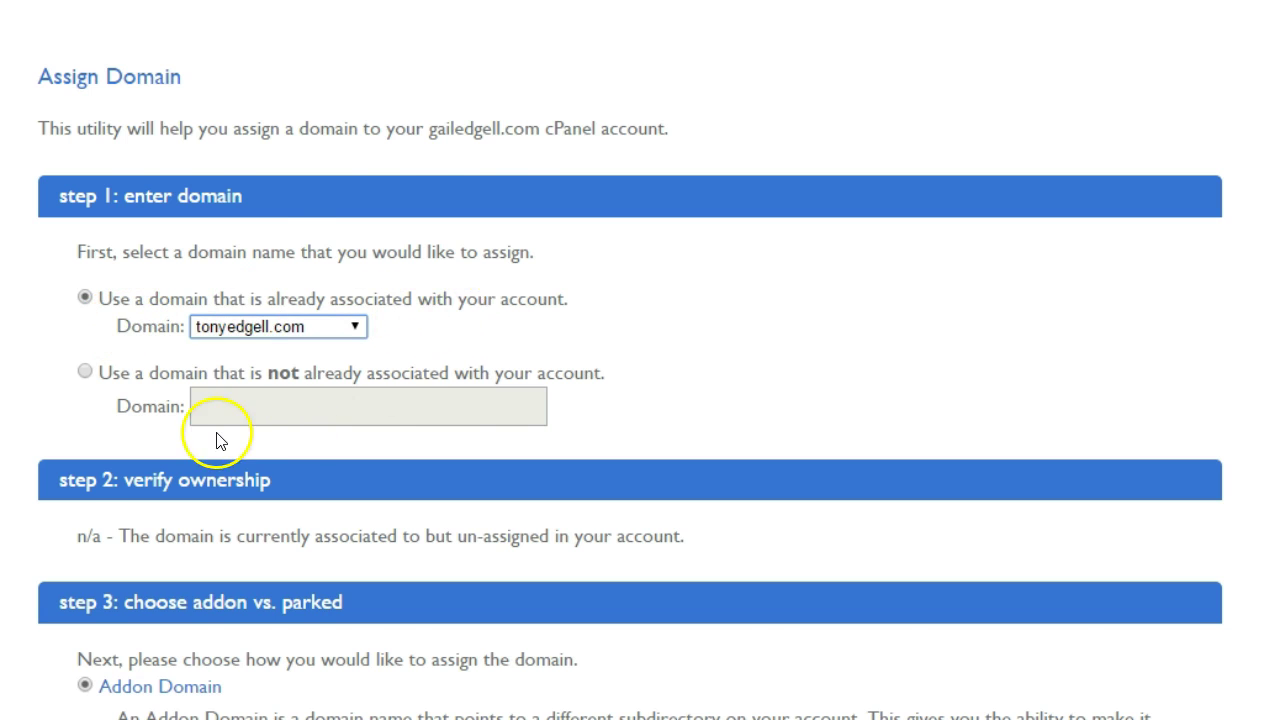
scroll(217, 437, "down", 5)
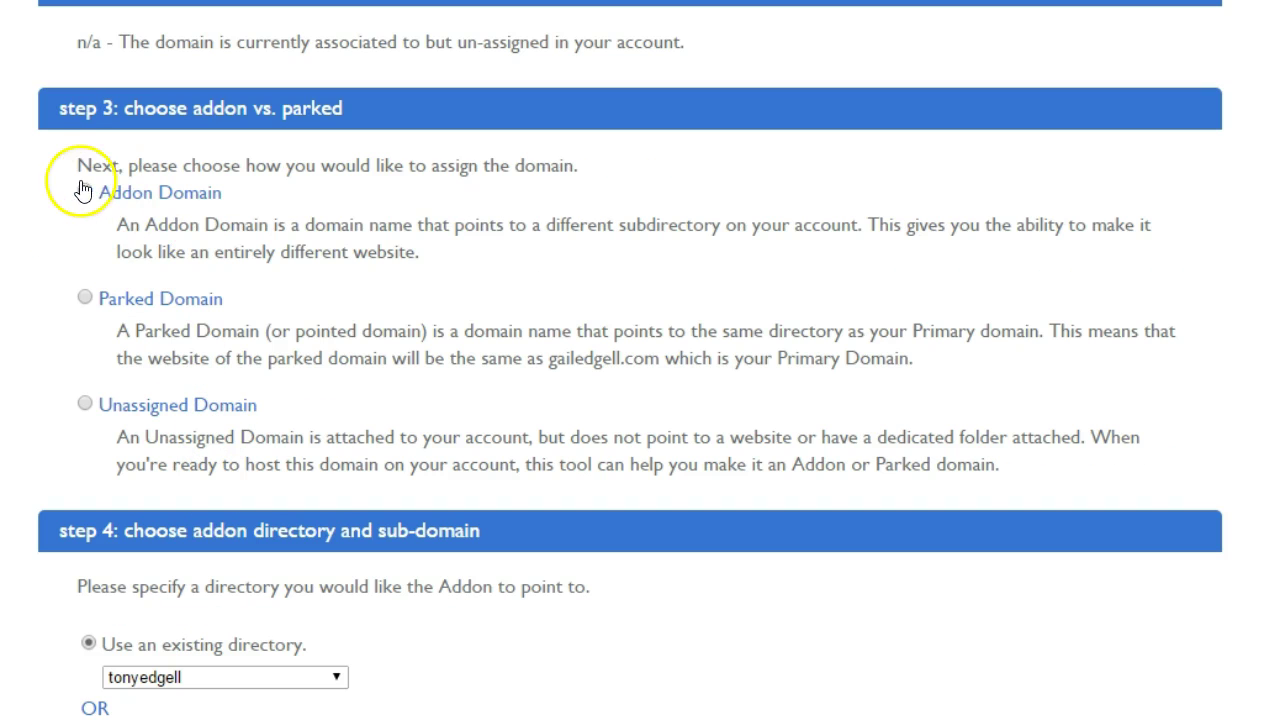
scroll(251, 360, "down", 3)
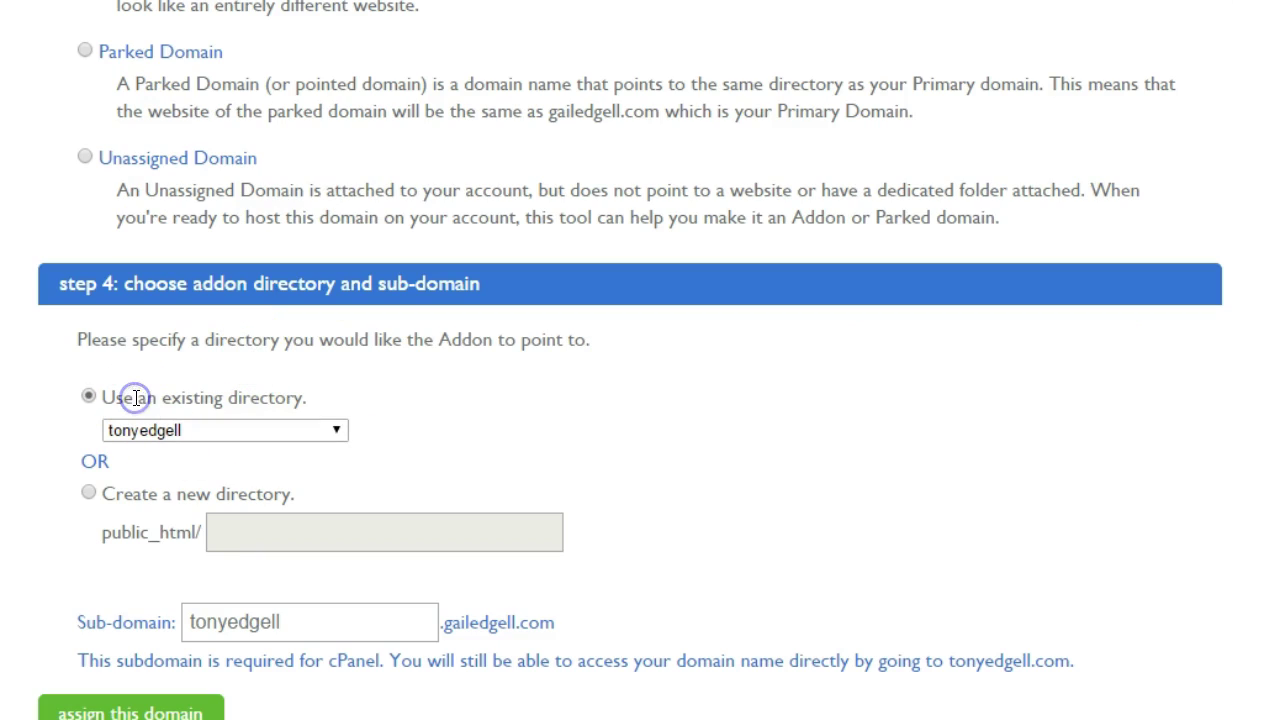
left_click(258, 431)
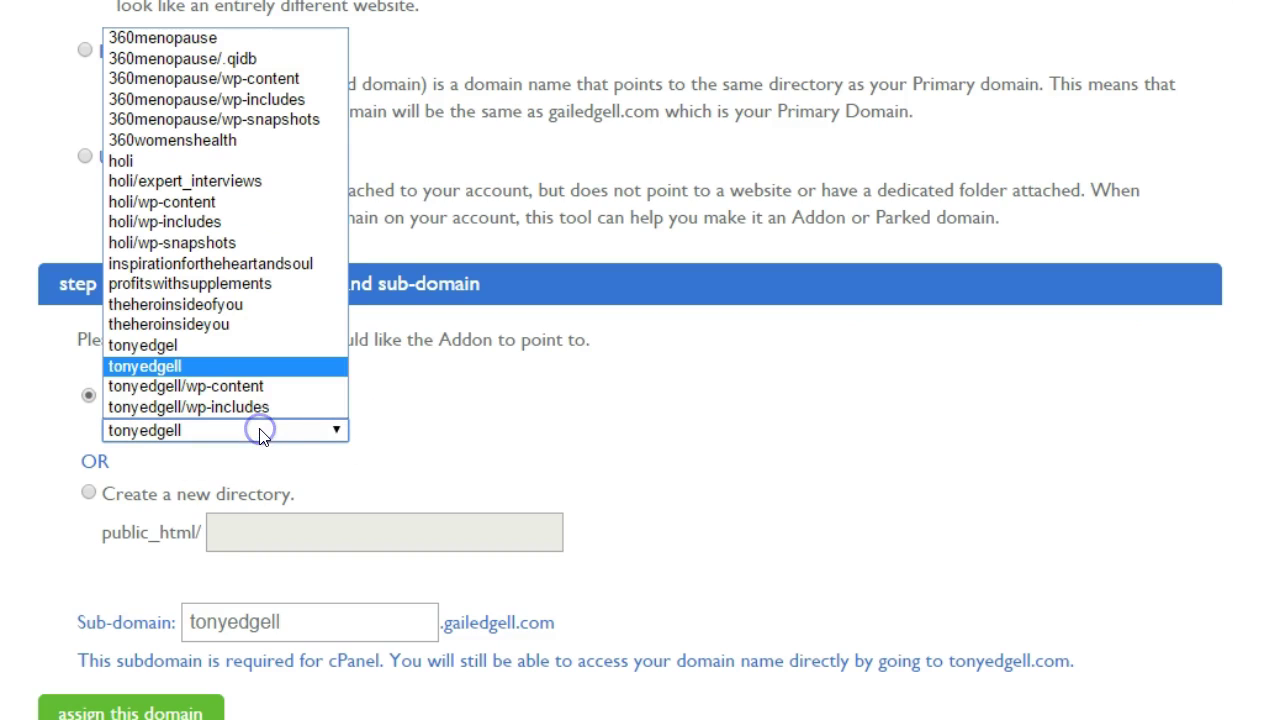
left_click(243, 367)
scroll(495, 440, "down", 3)
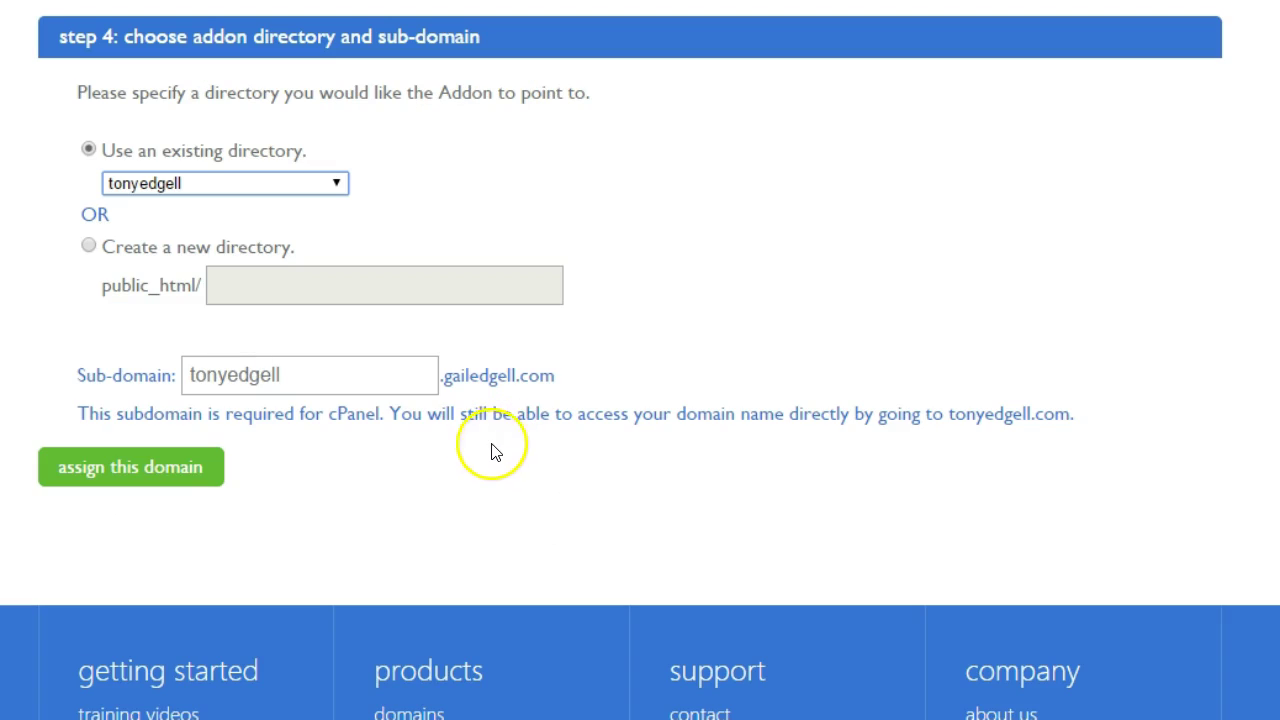
left_click(139, 477)
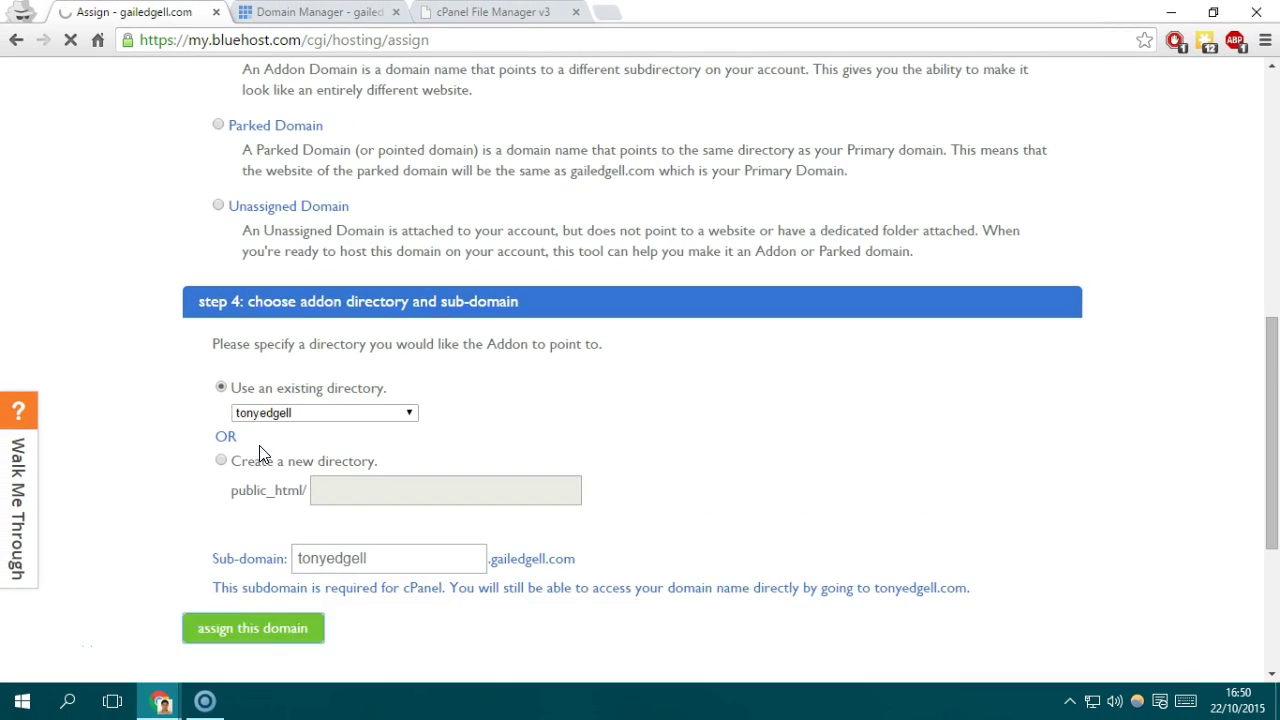
scroll(260, 452, "up", 2)
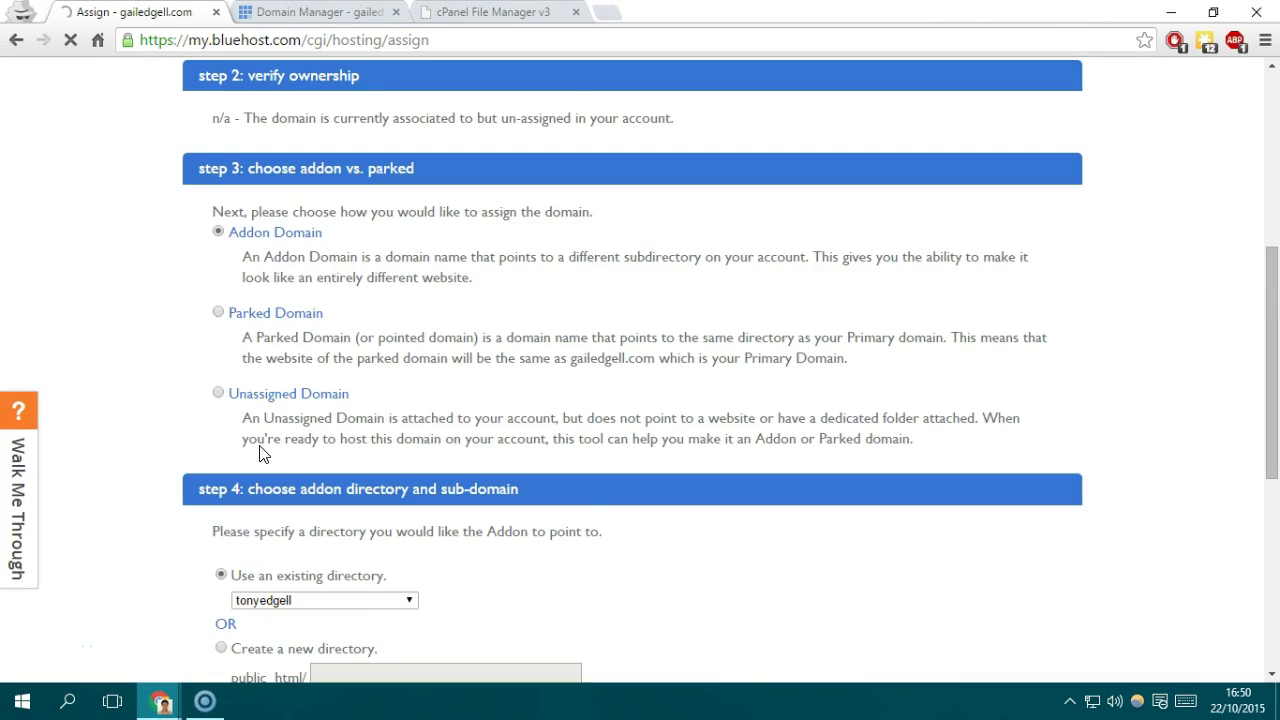
scroll(260, 450, "up", 2)
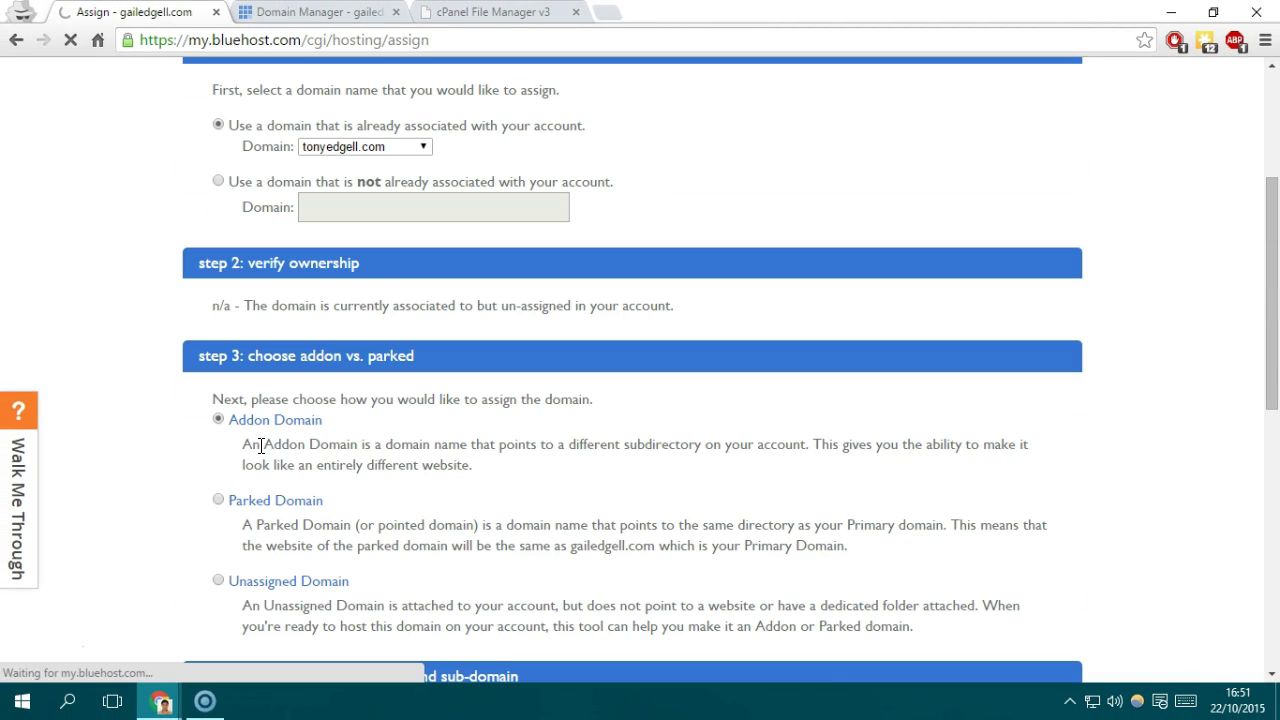
scroll(260, 450, "up", 3)
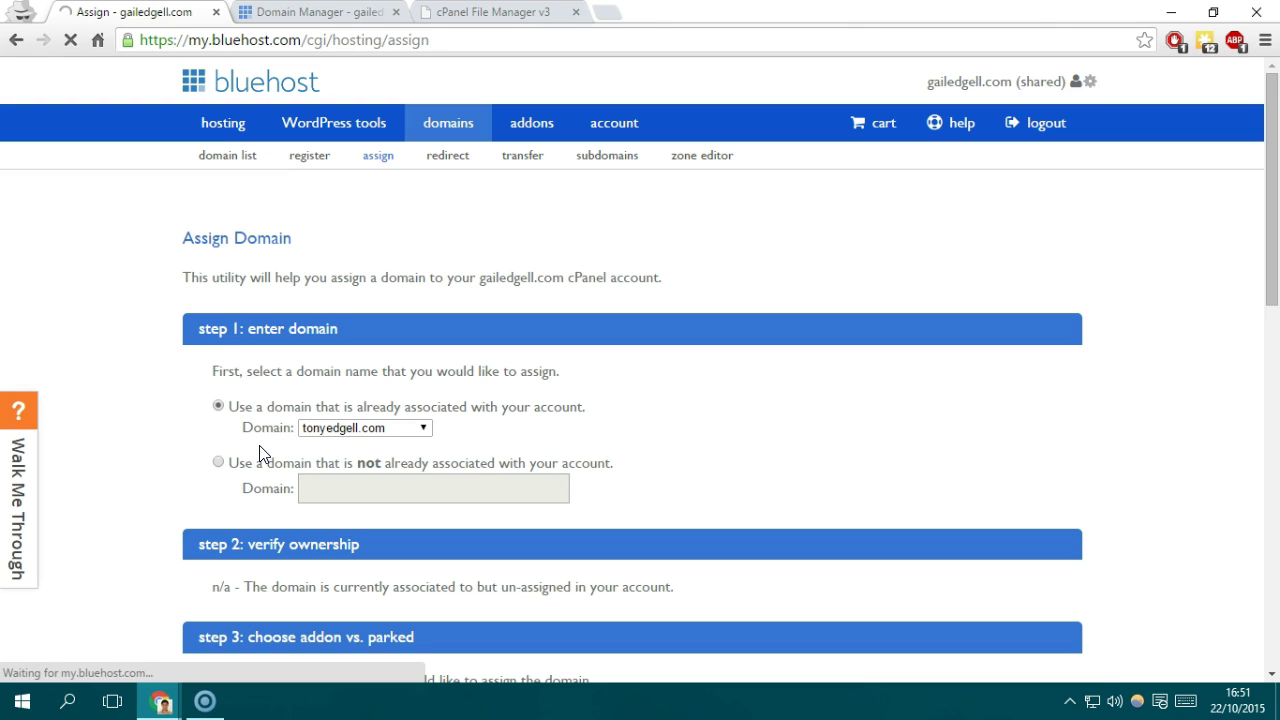
scroll(262, 452, "down", 5)
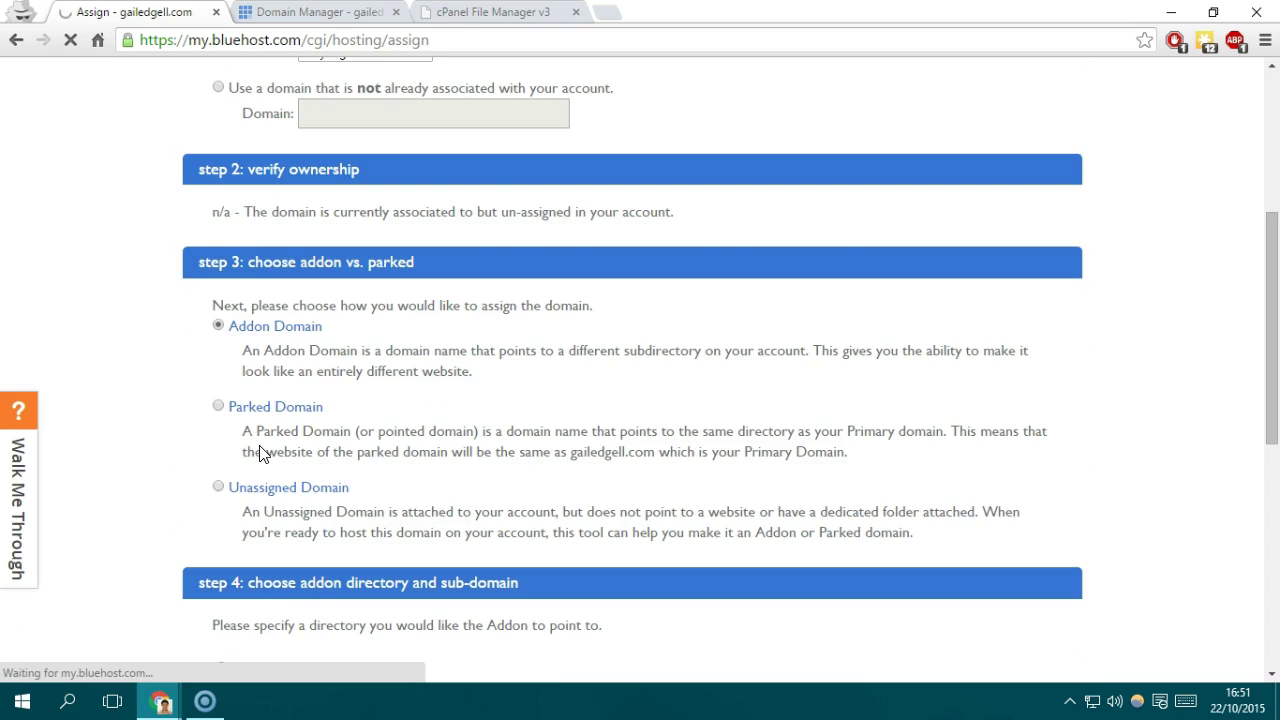
scroll(257, 443, "up", 1)
left_click_drag(1260, 343, 1259, 198)
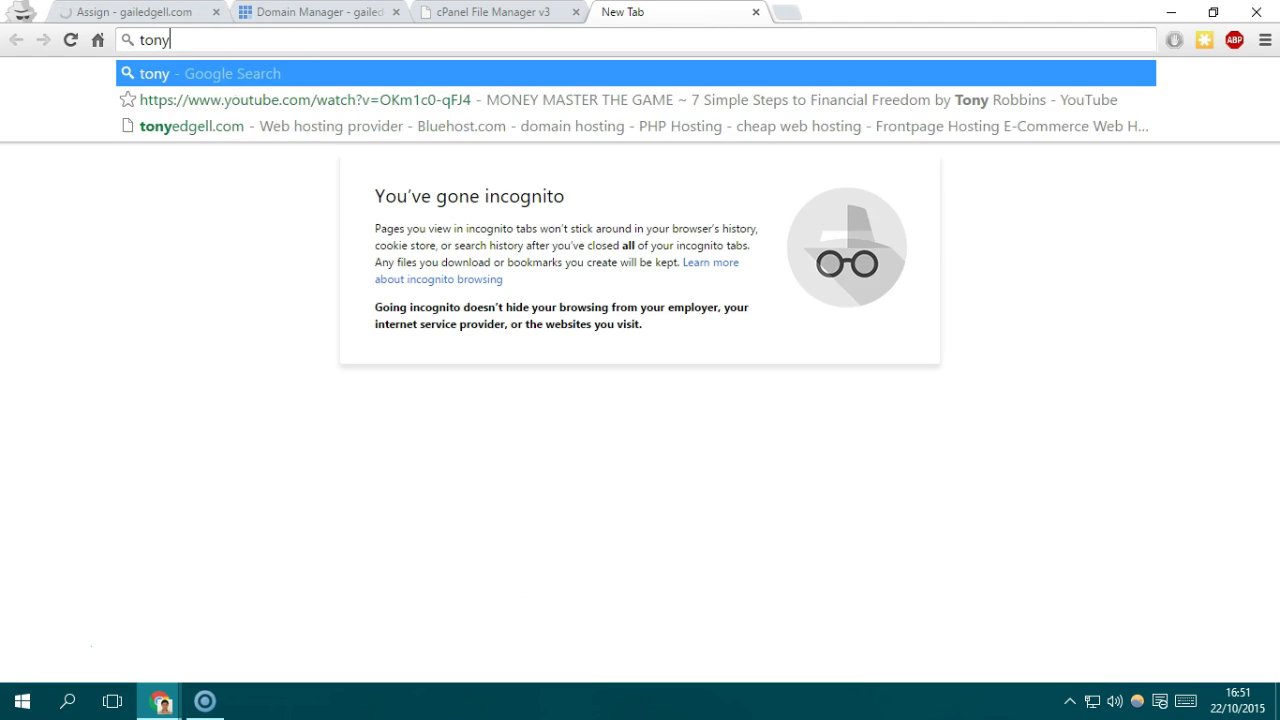
Load tonyedgell.com in the new tab, which still shows the Bluehost placeholder.
type("om")
key("Return")
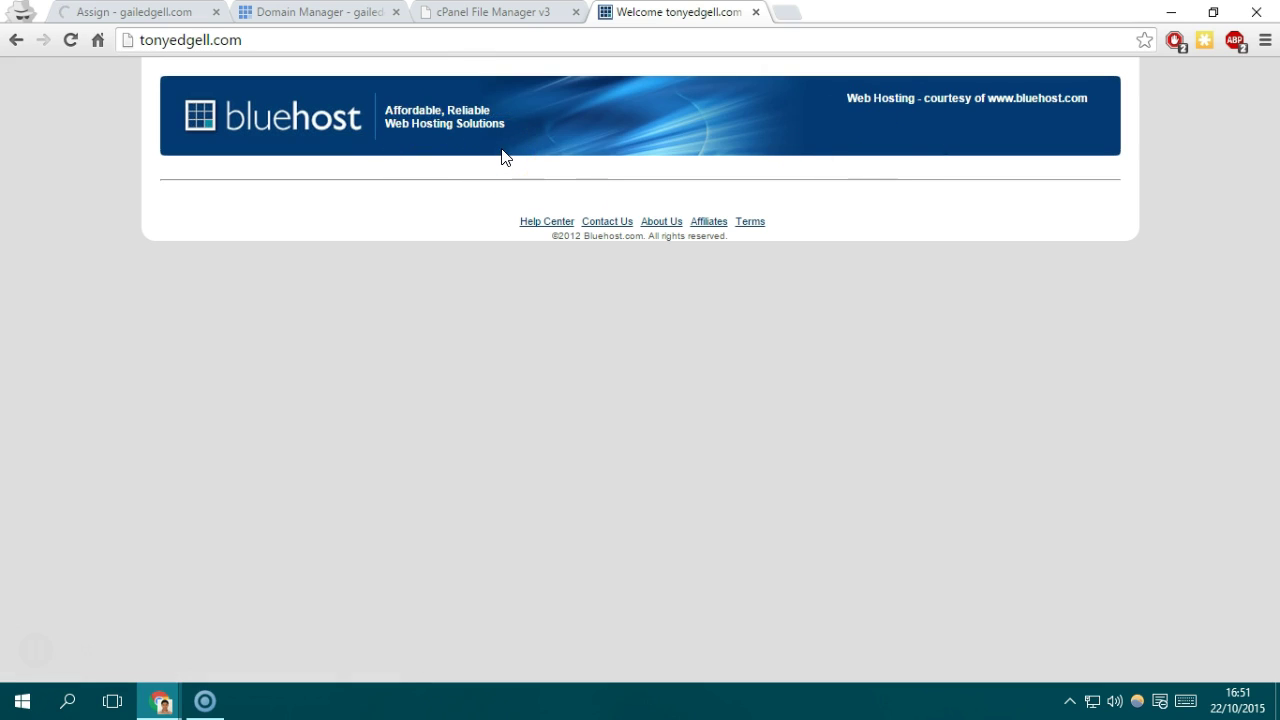
left_click(149, 13)
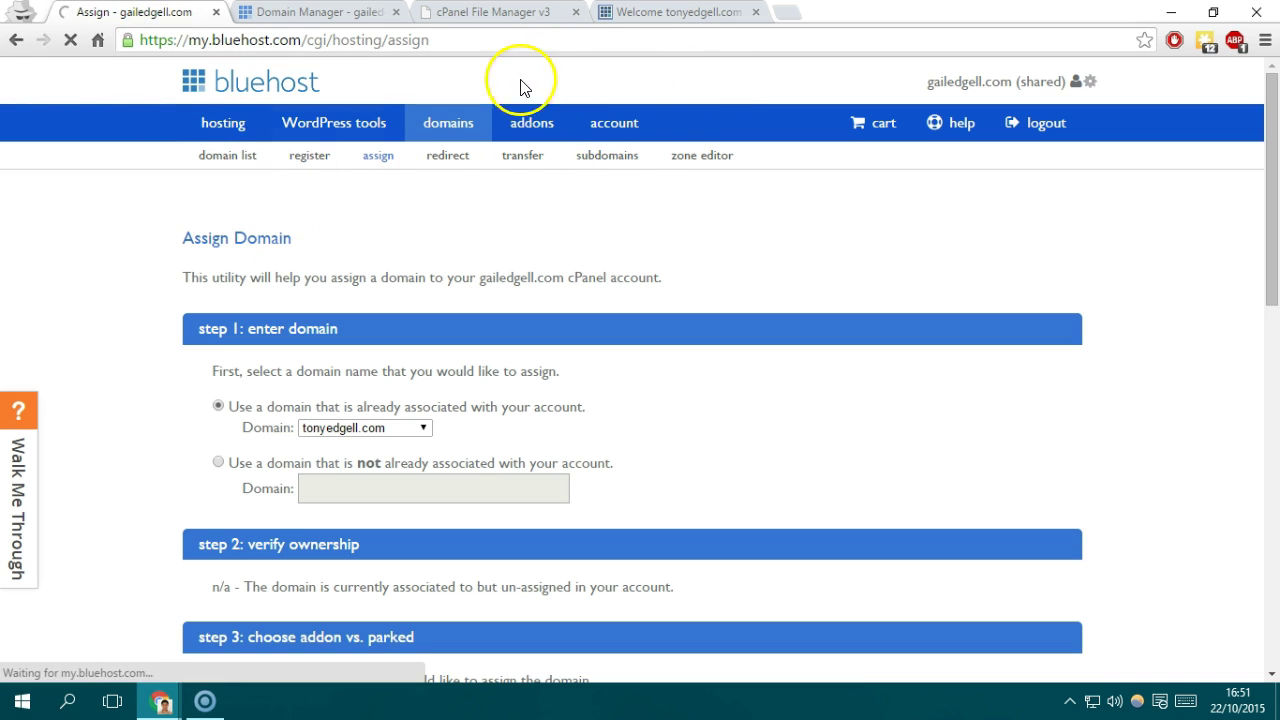
left_click(653, 13)
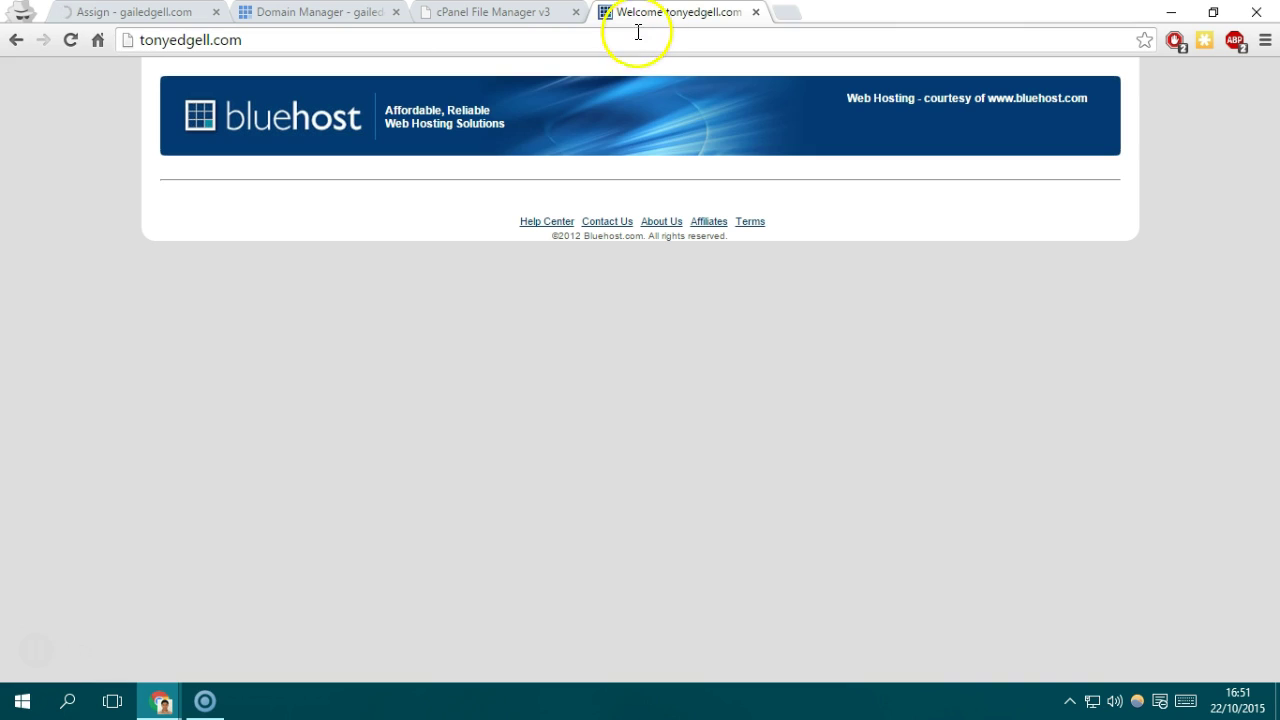
left_click(629, 39)
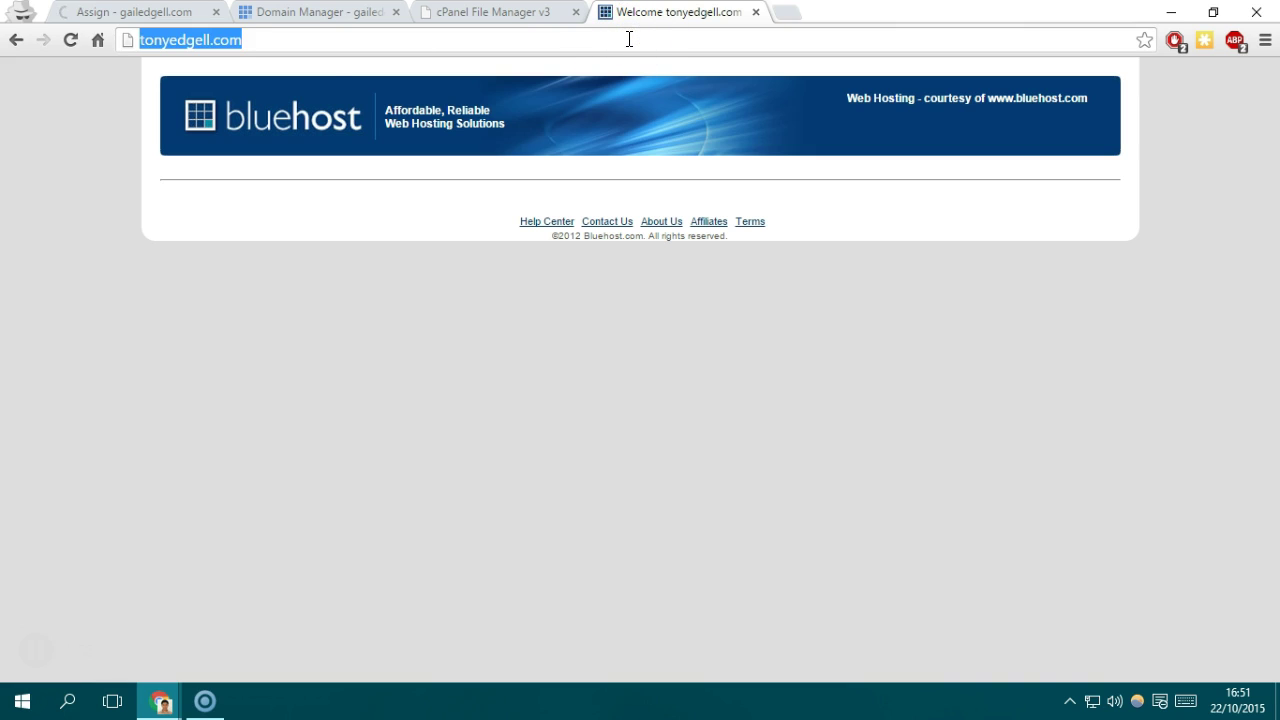
Compare the placeholder page against the existing-directory choice on the Assign Domain form.
left_click(109, 15)
scroll(331, 423, "down", 10)
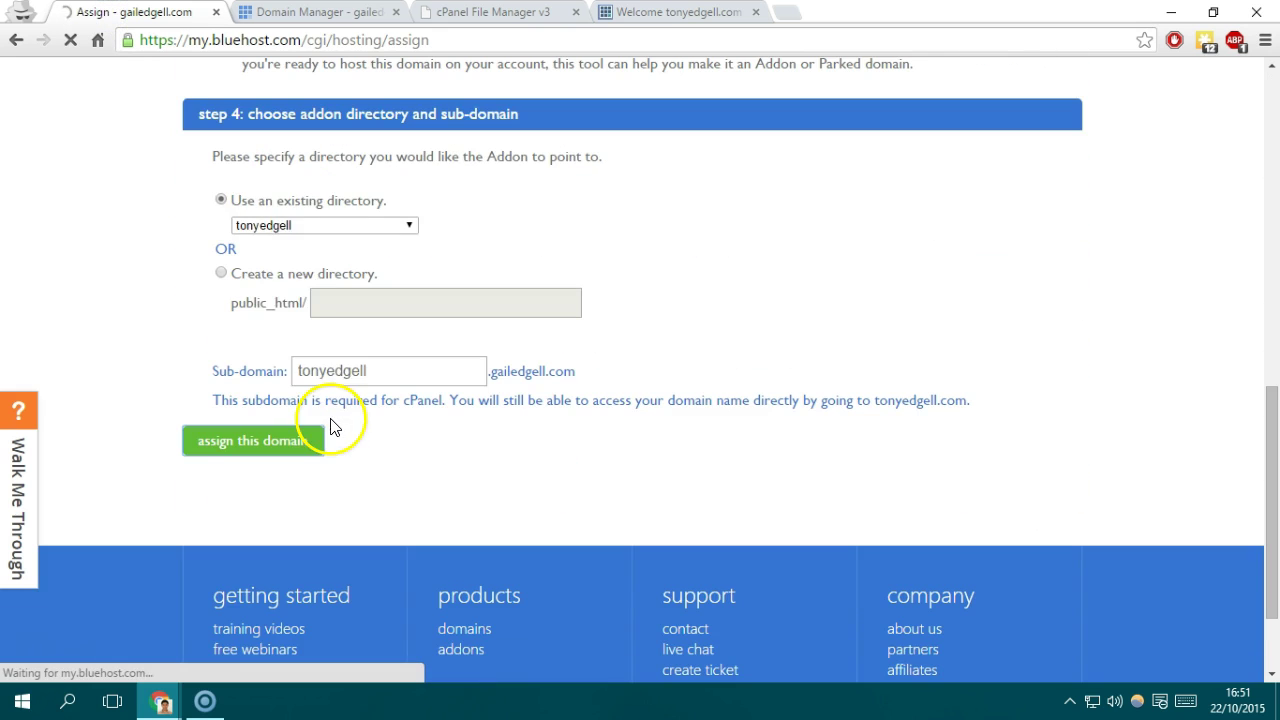
left_click_drag(247, 200, 327, 200)
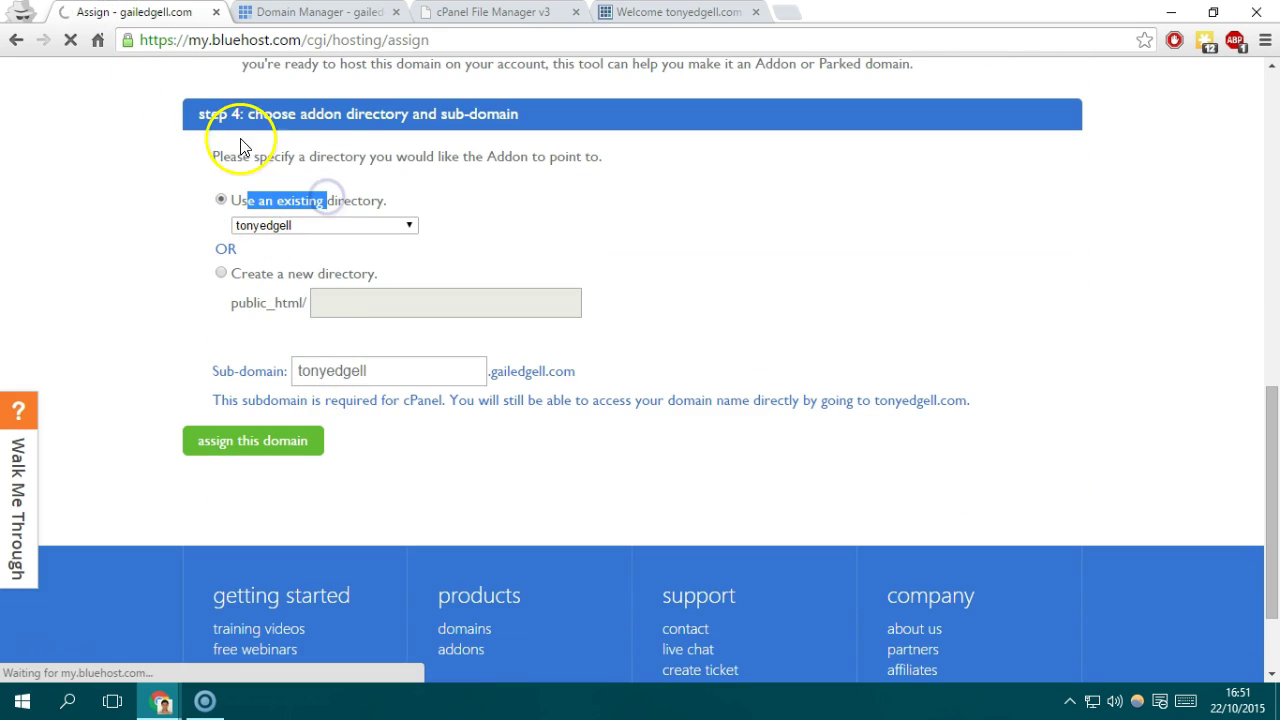
left_click(645, 12)
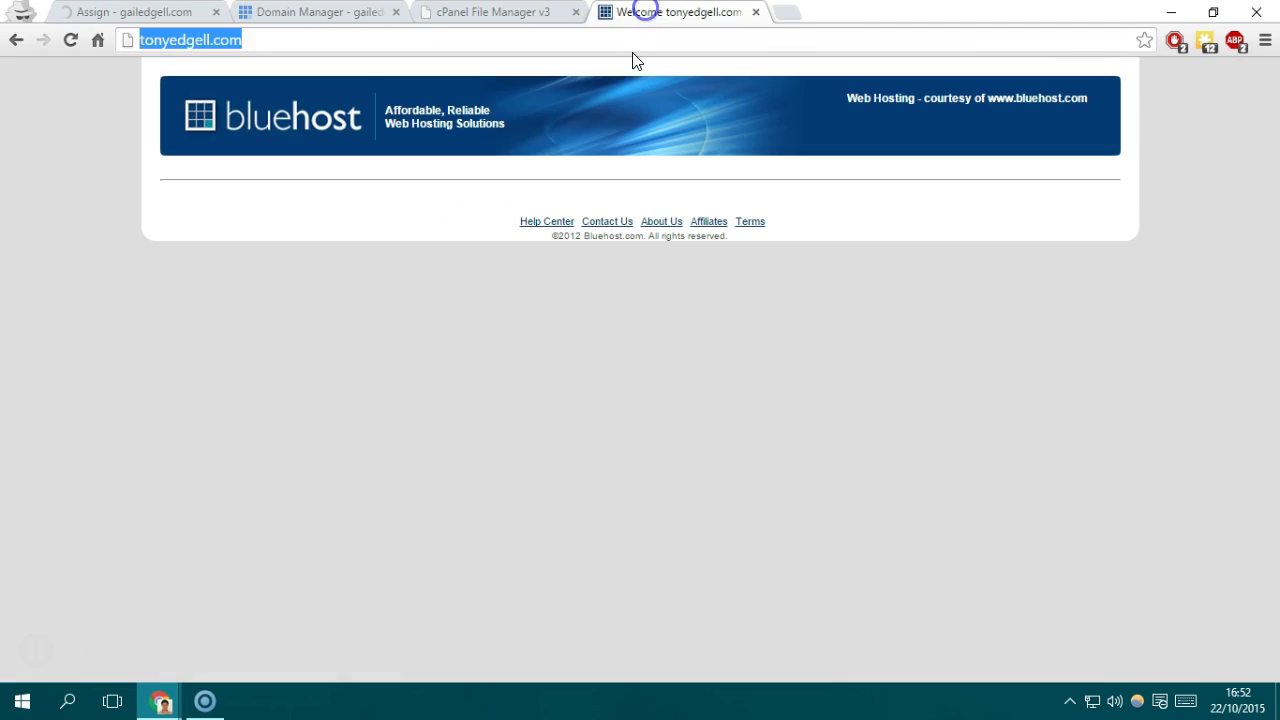
left_click(277, 42)
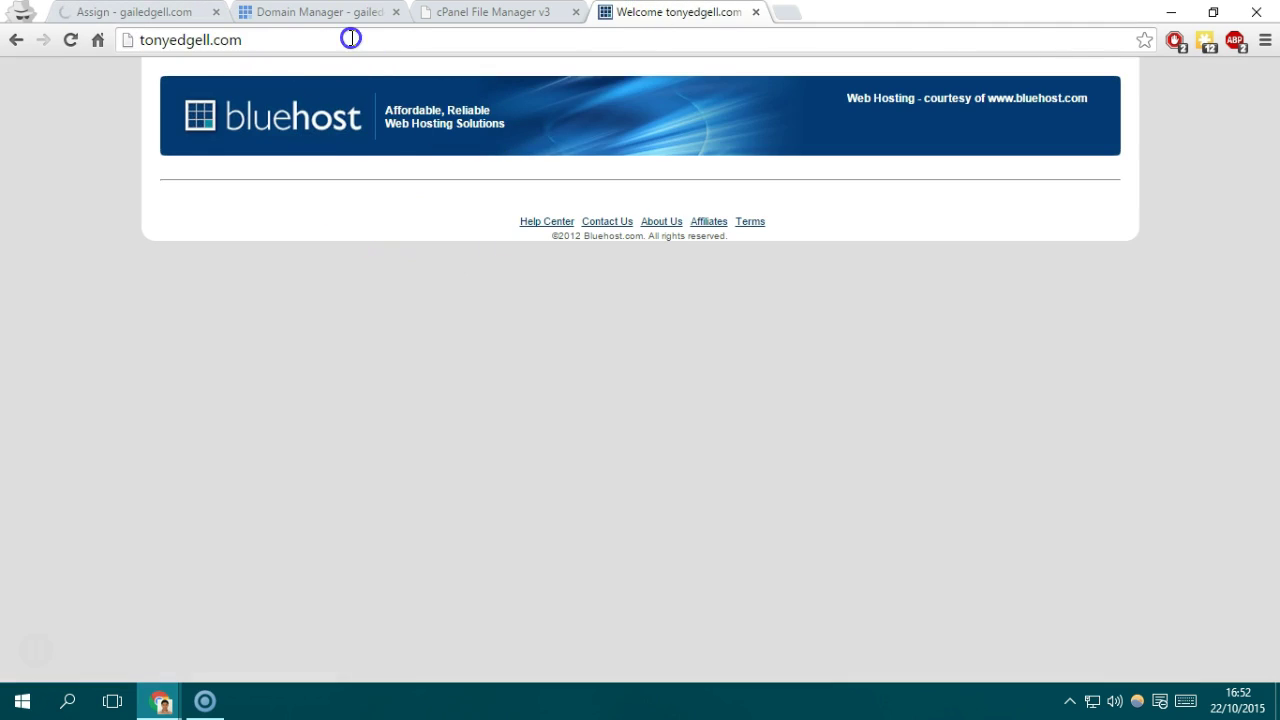
left_click_drag(351, 38, 126, 42)
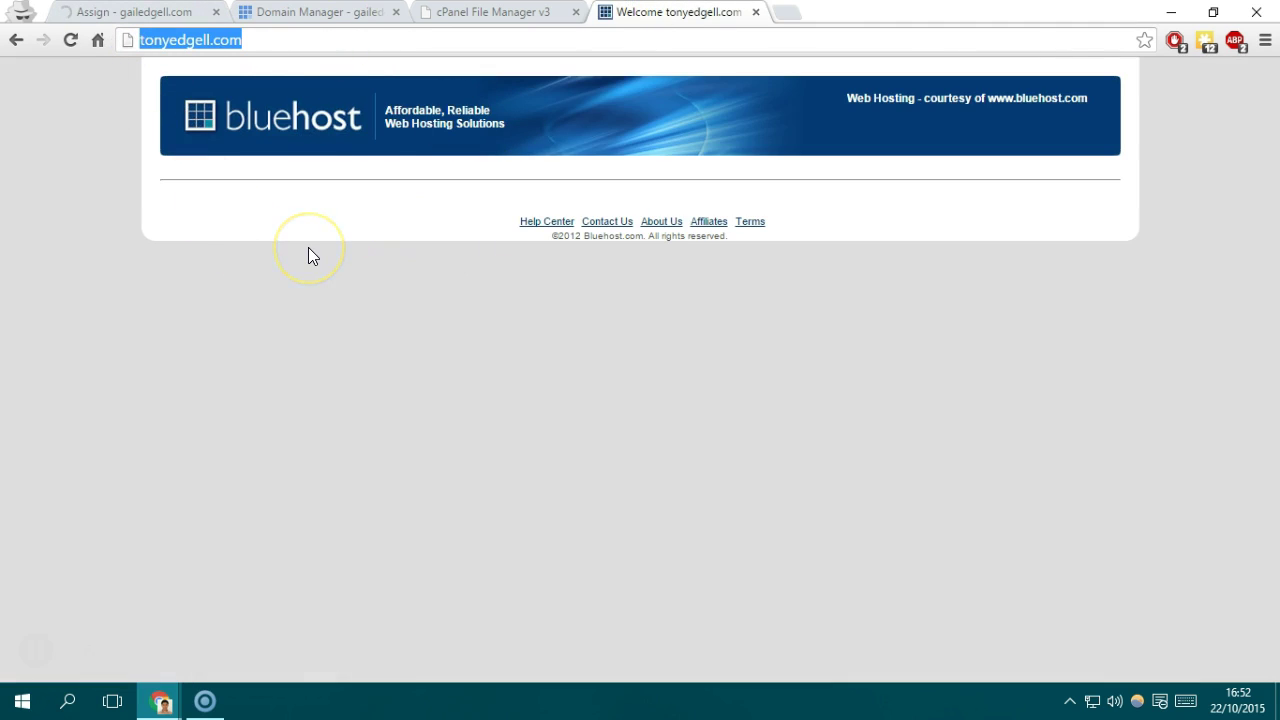
key("ctrl+Tab")
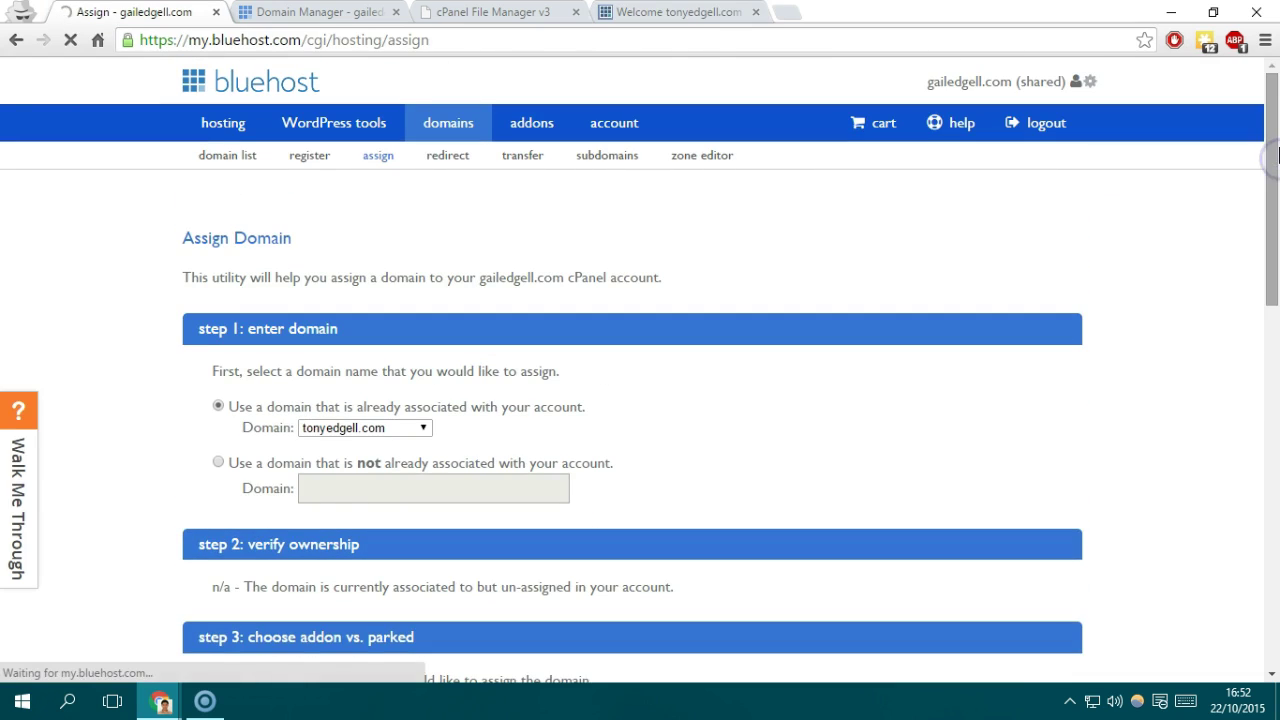
Scroll the Domain Manager, highlighting the account's primary domain name.
mouse_move(1278, 155)
left_mouse_down()
mouse_move(1278, 230)
mouse_move(1276, 175)
left_mouse_up()
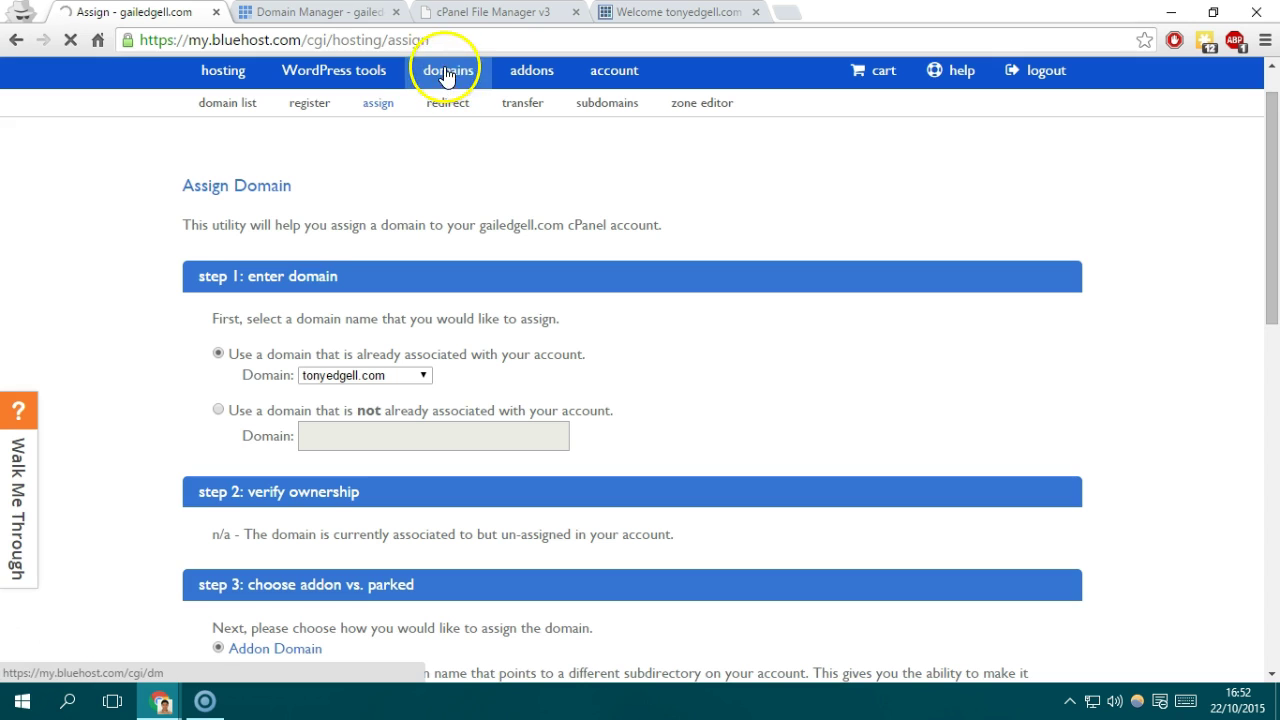
left_click_drag(1276, 182, 1274, 152)
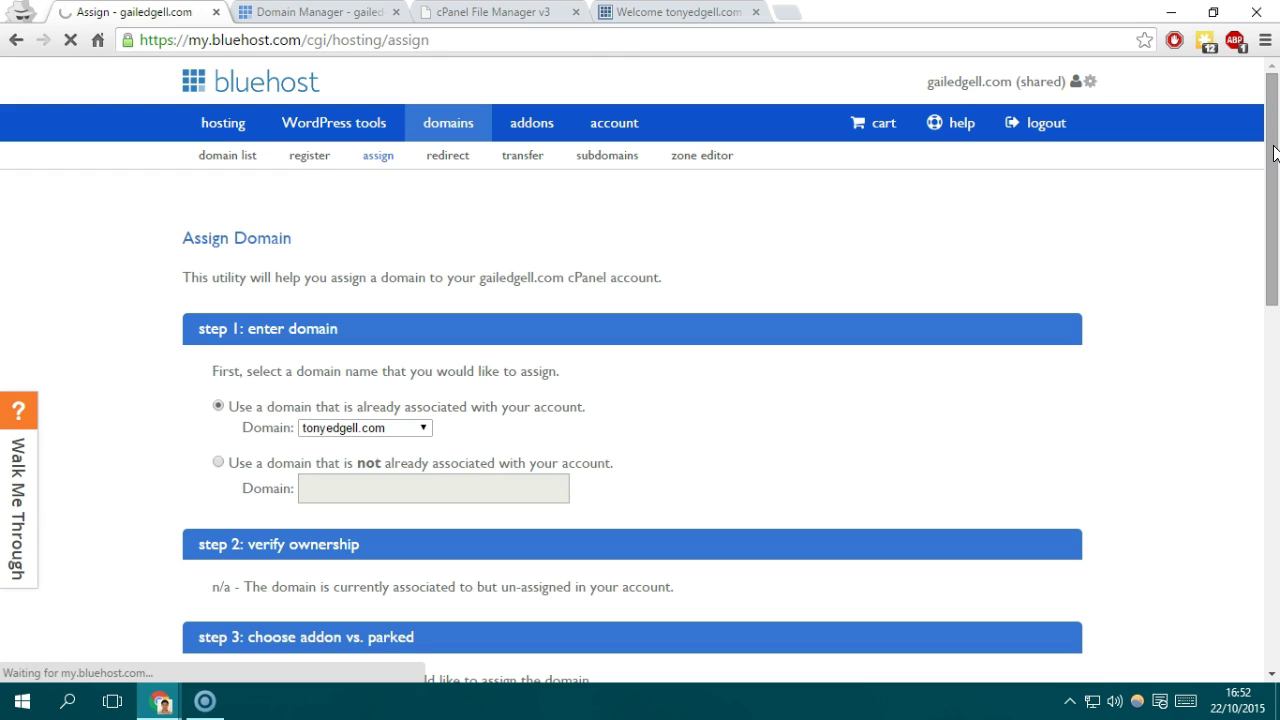
left_click_drag(1075, 82, 908, 83)
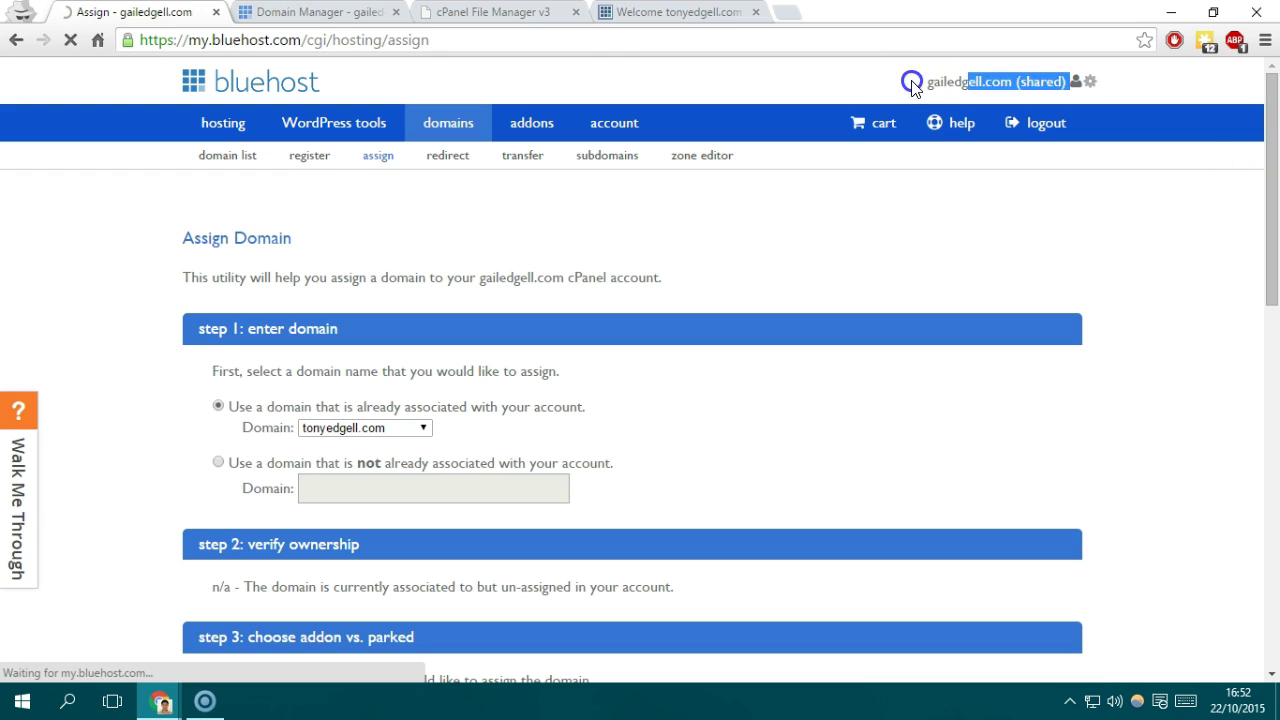
left_click(910, 82)
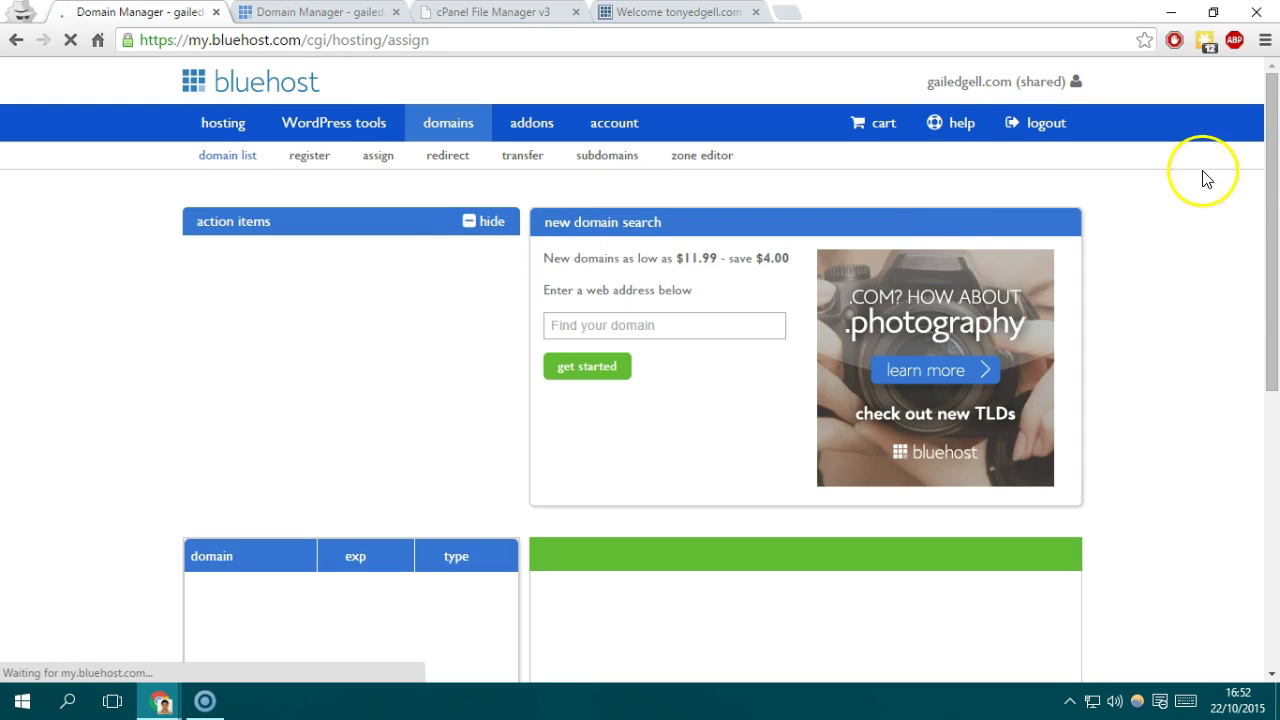
left_click_drag(1272, 160, 1275, 368)
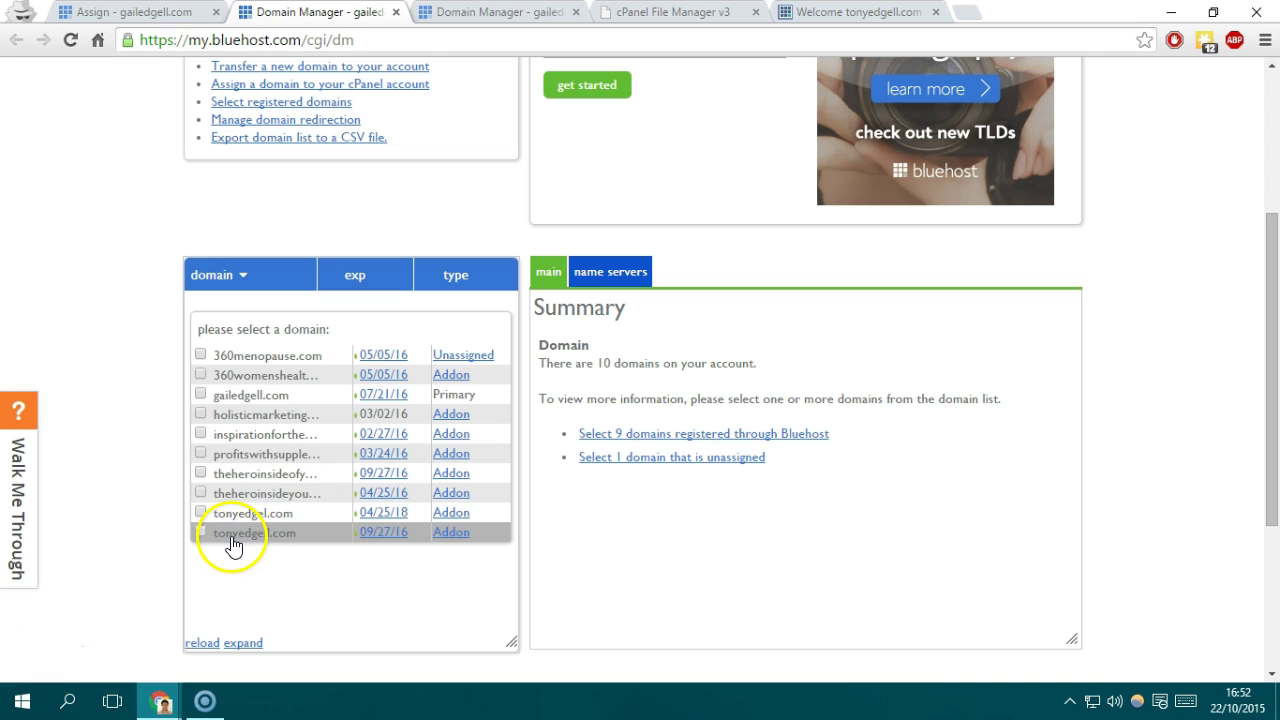
Tick tonyedgell.com and verify it is an Addon domain using public_html/tonyedgell.
left_click(231, 540)
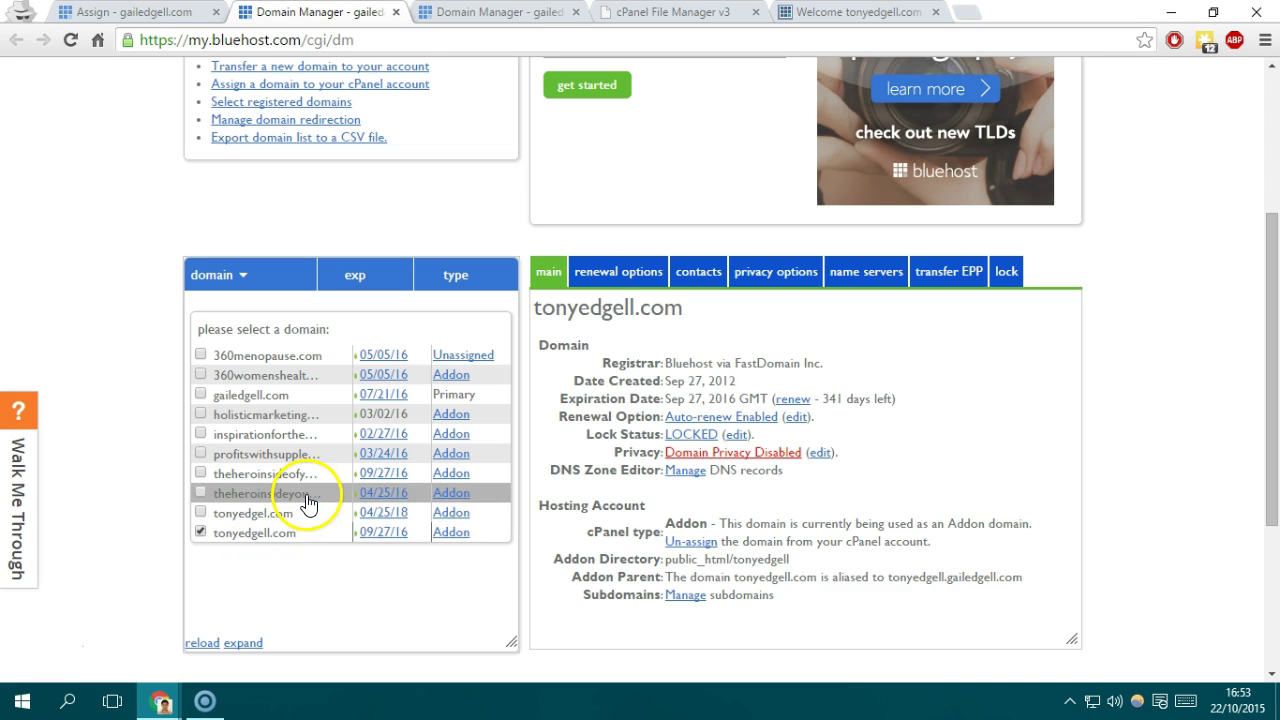
double_click(662, 524)
left_click(766, 531)
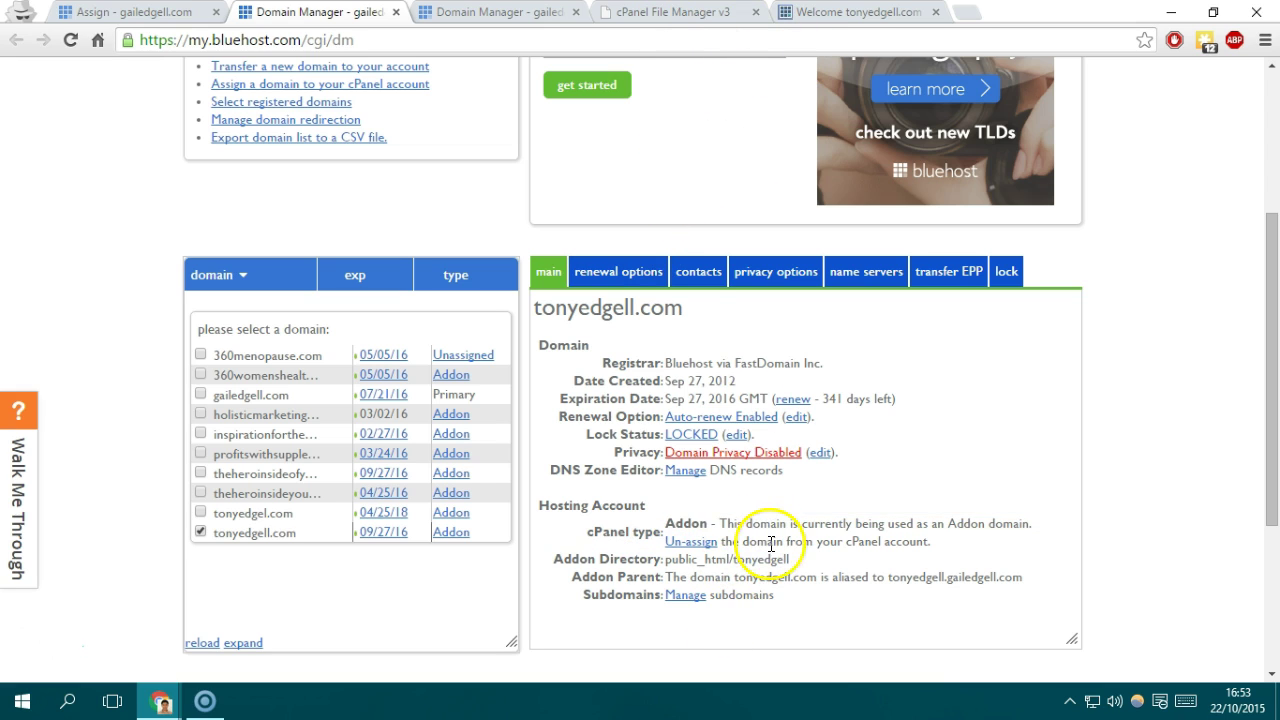
key("ctrl+shift+Tab")
key("ctrl+Tab")
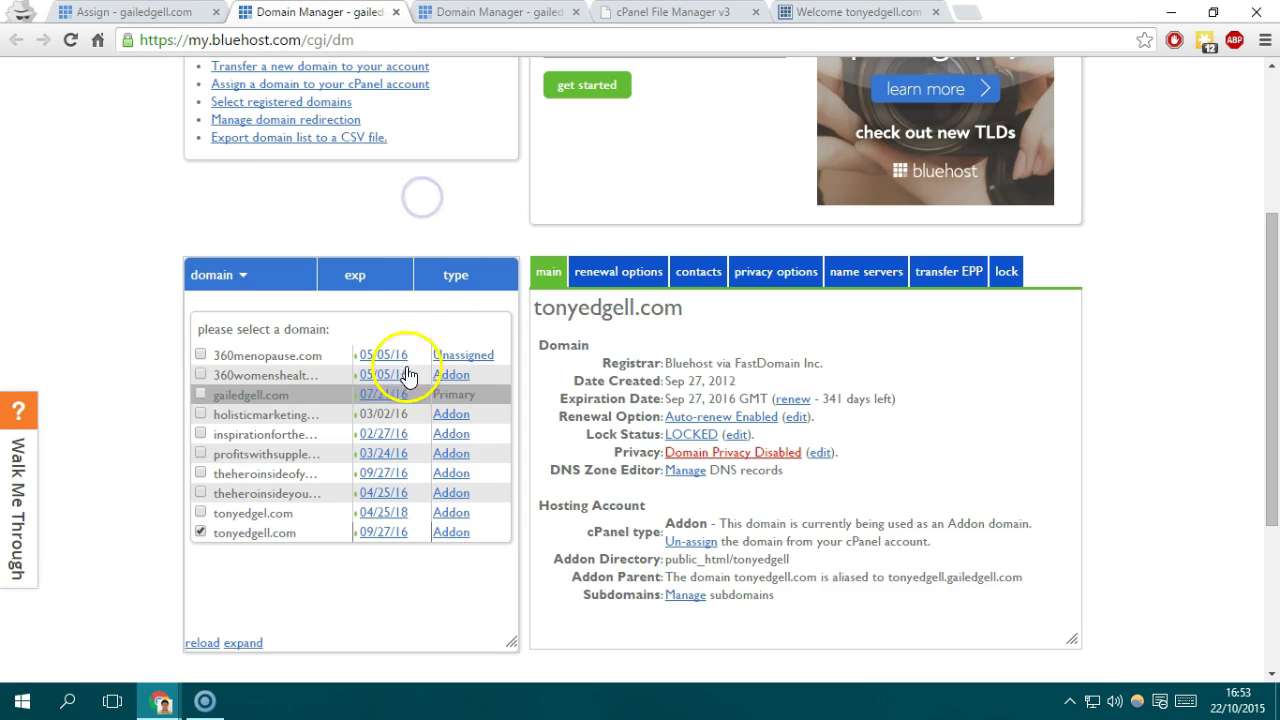
scroll(404, 408, "up", 1)
scroll(404, 408, "up", 1)
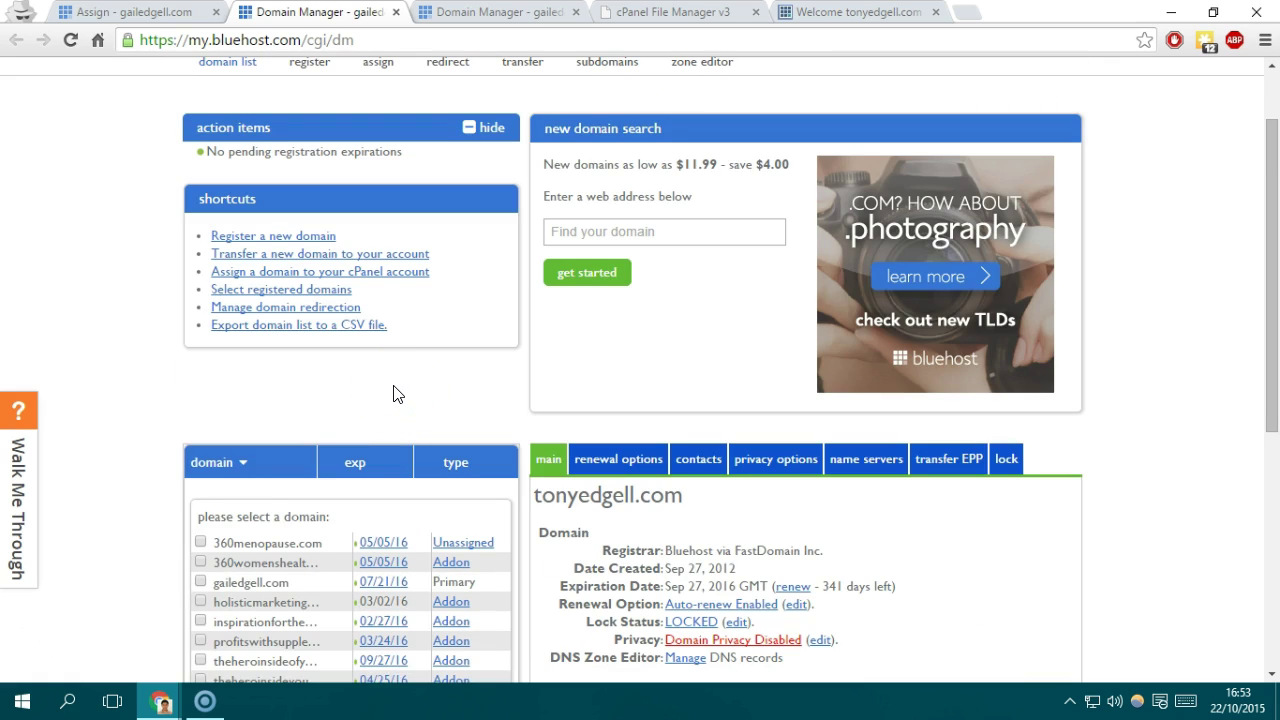
left_click(389, 396)
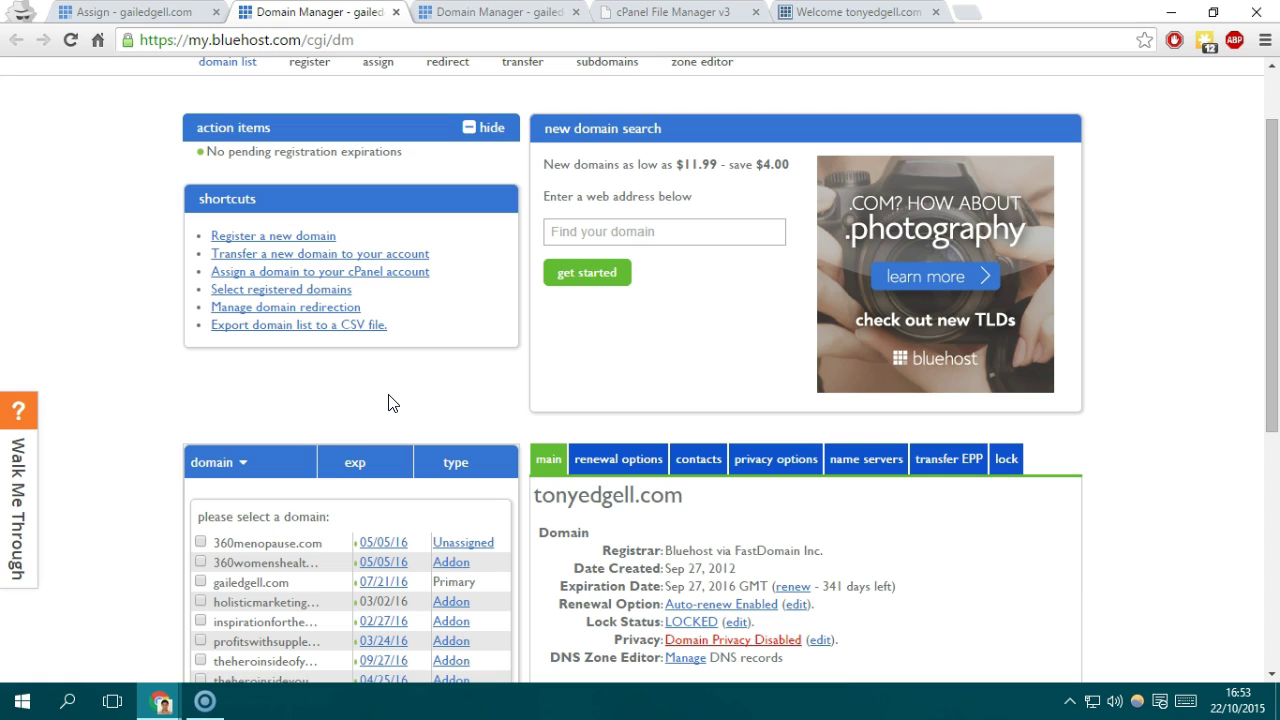